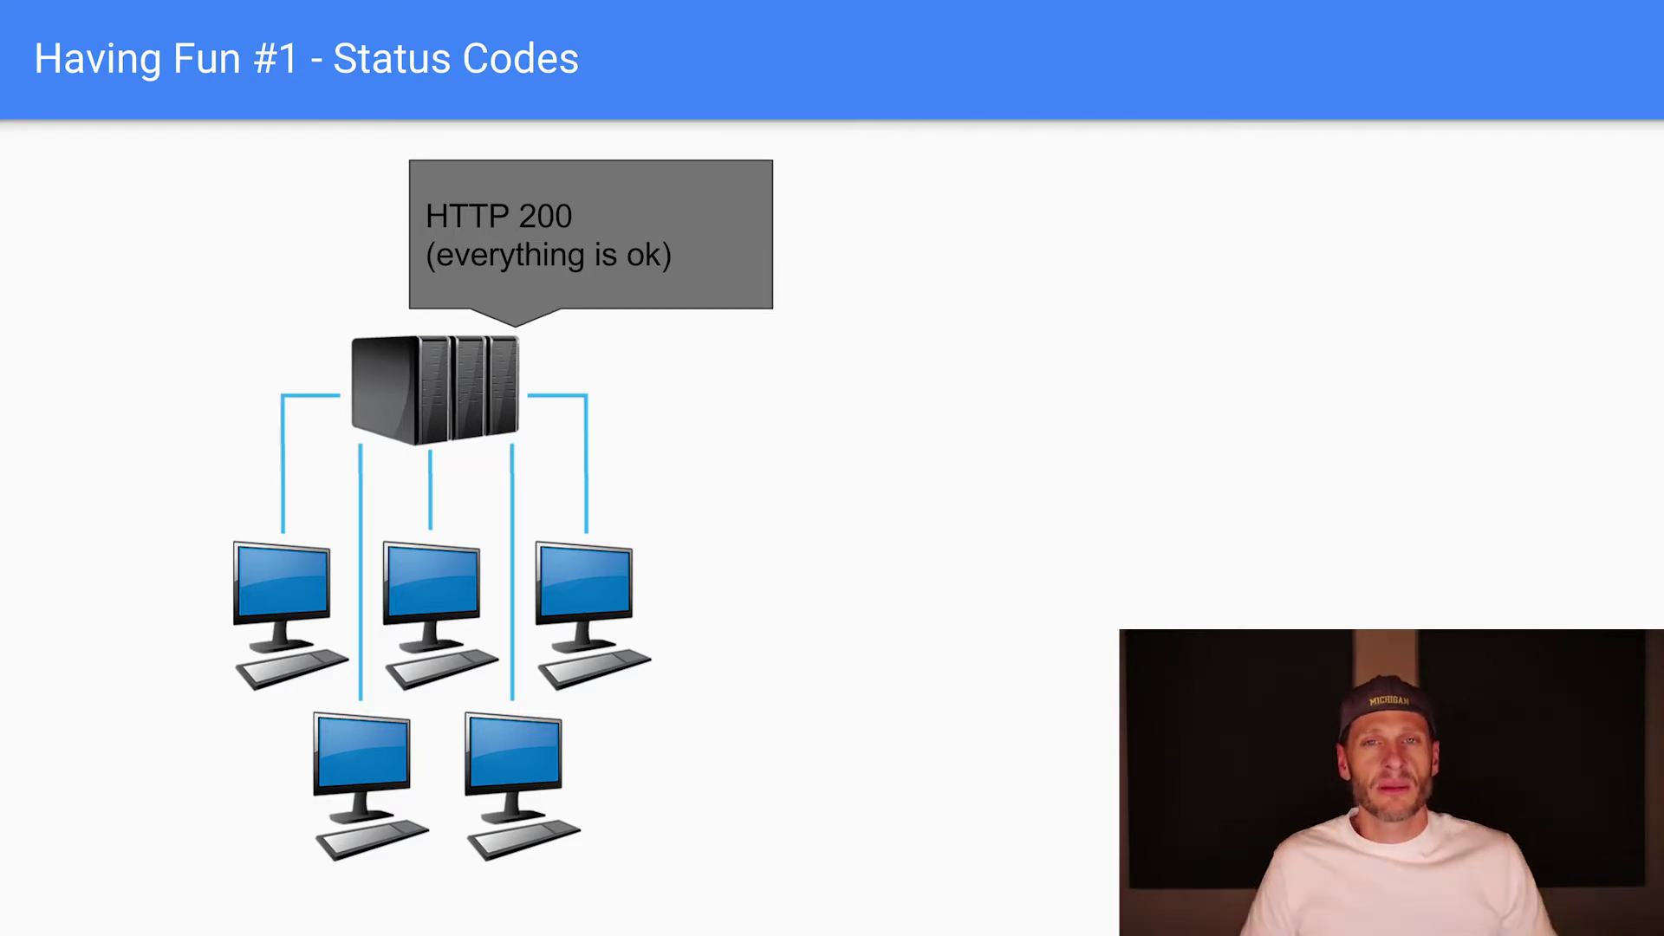
Step: Advance the slide animation to the HTTP 404 page-not-found callout
key("Right")
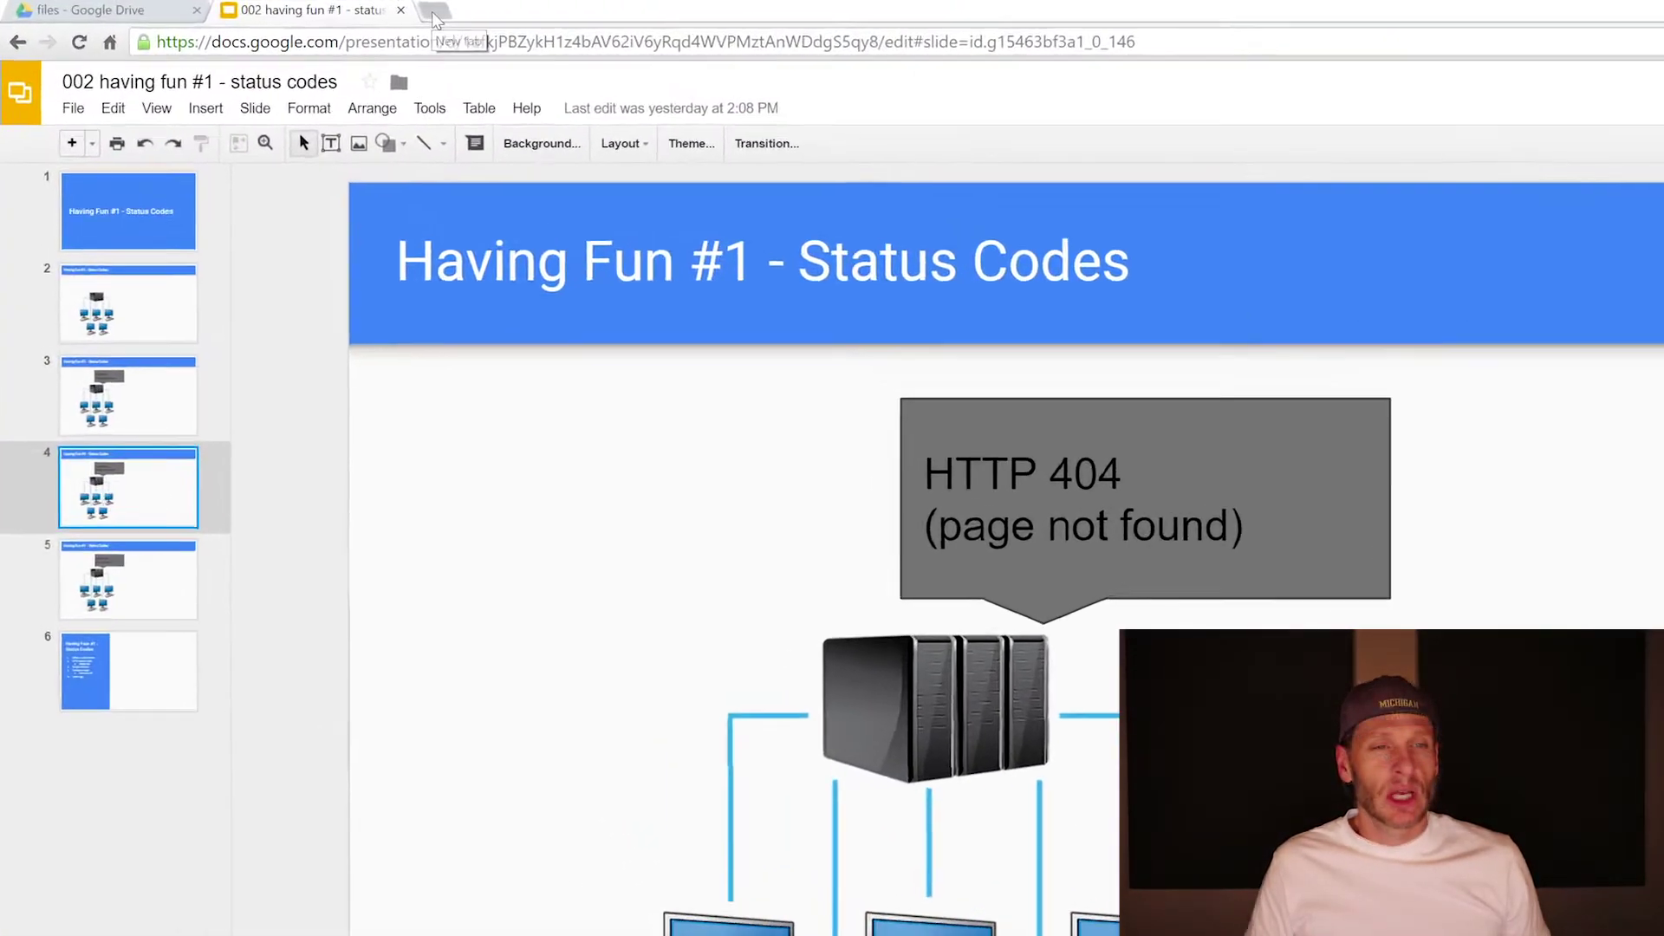
Step: Load google.com/somethingoranother in a new tab to show Google's 404 error page
left_click(435, 12)
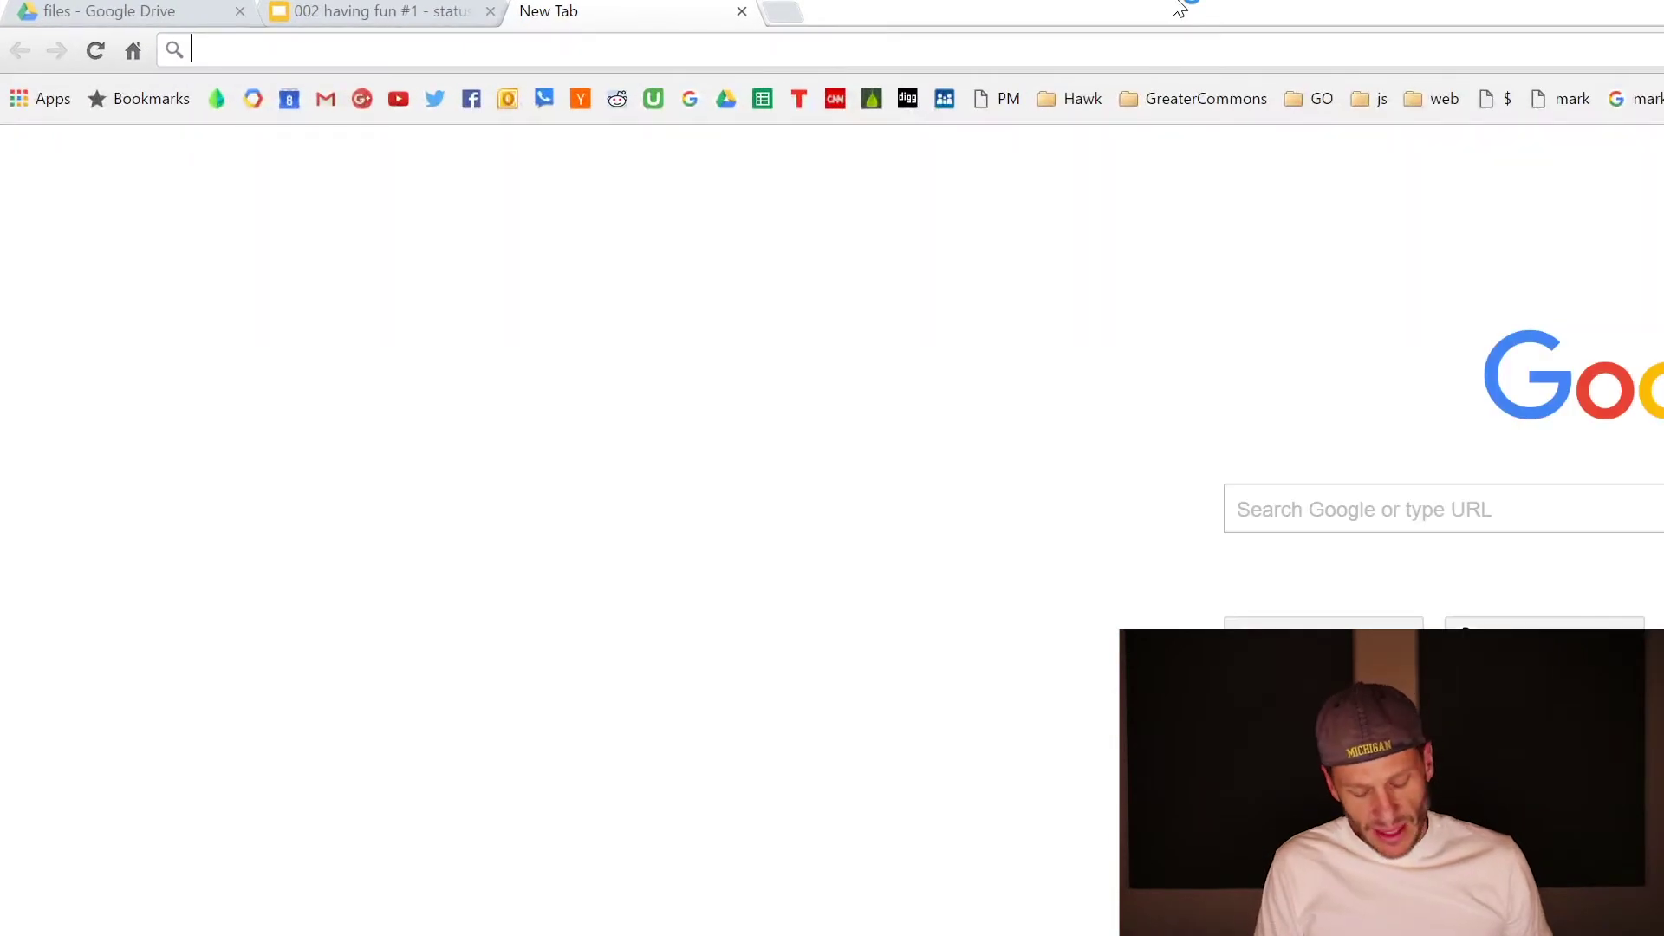
type("google.com")
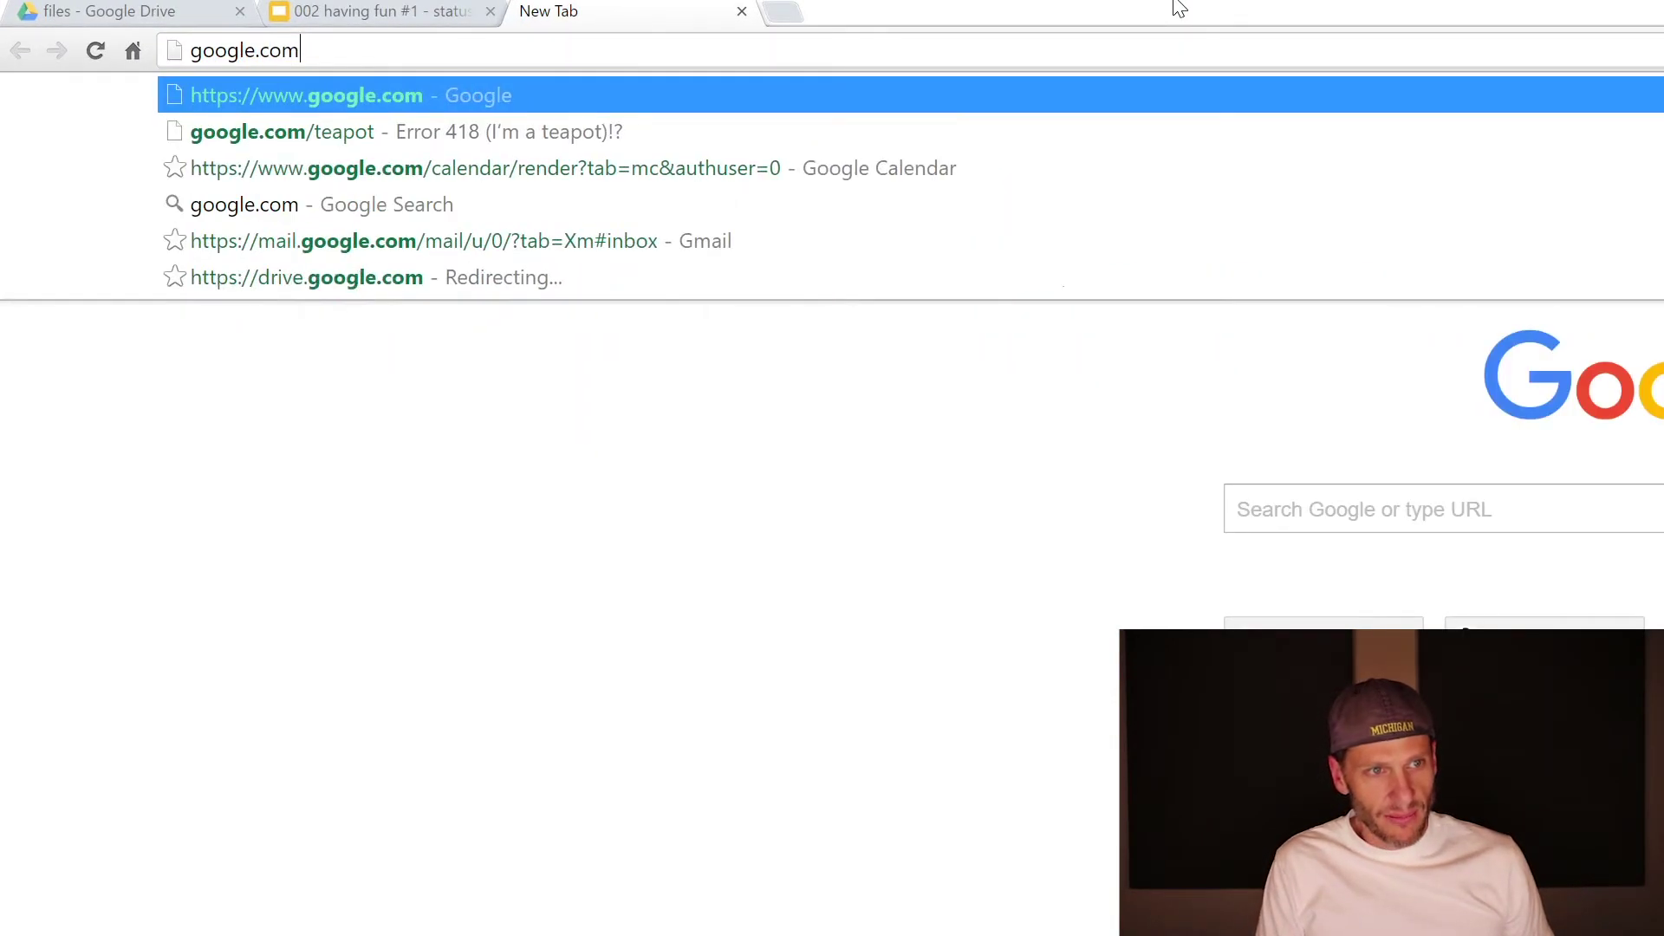
type("/somethingoranother")
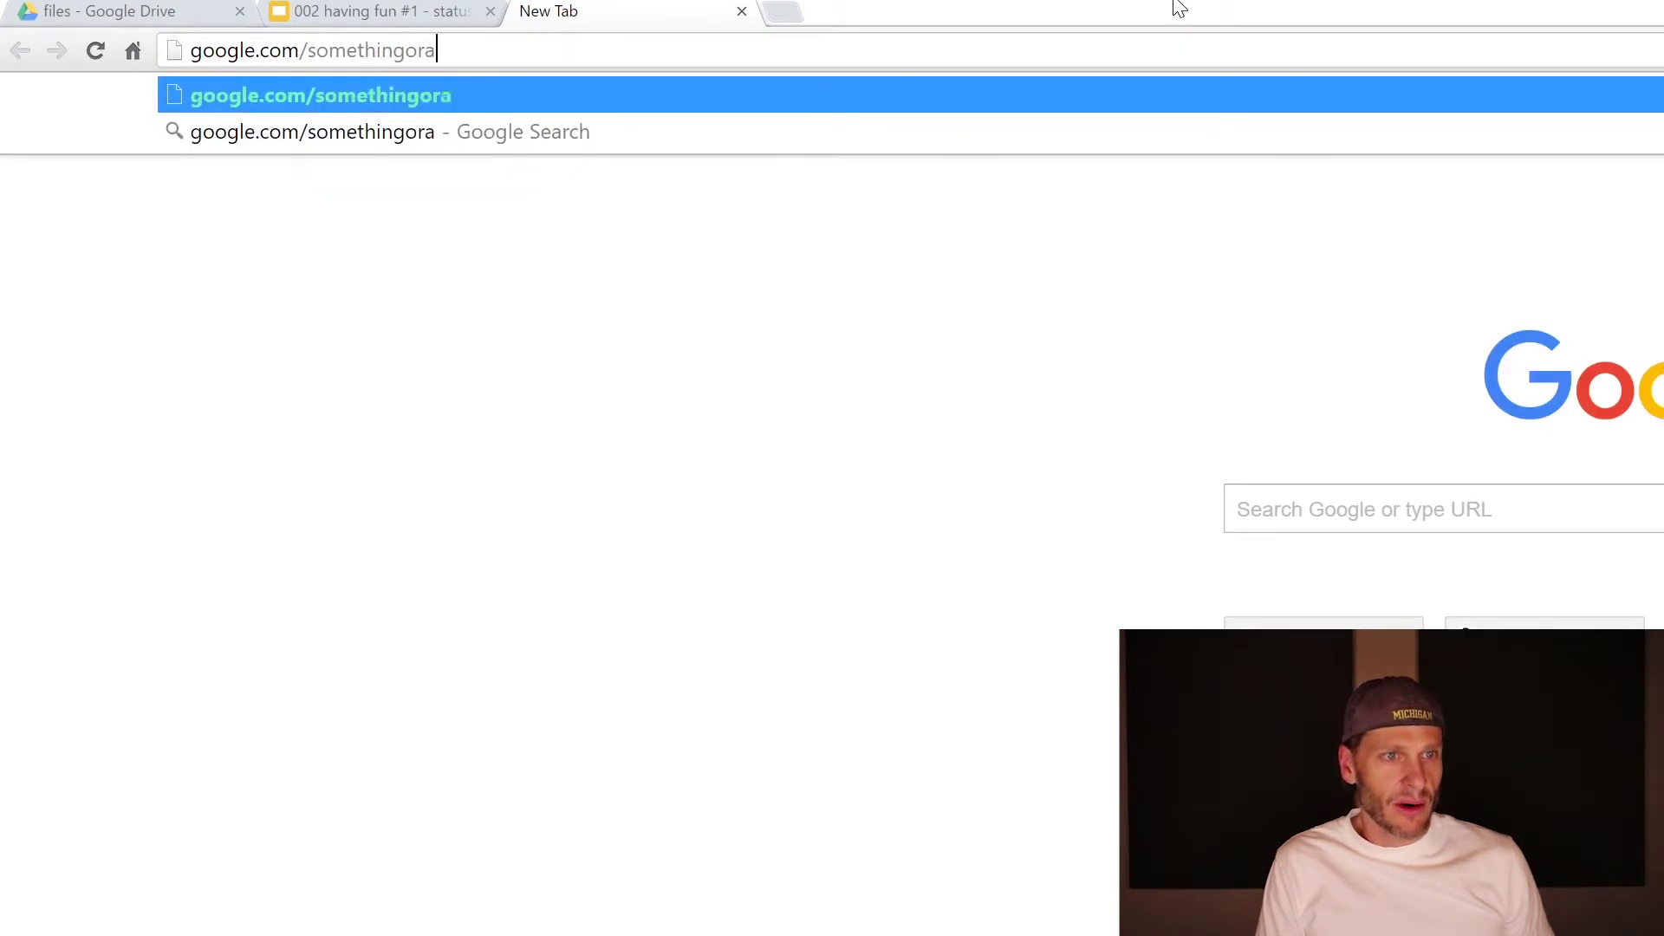
key("Return")
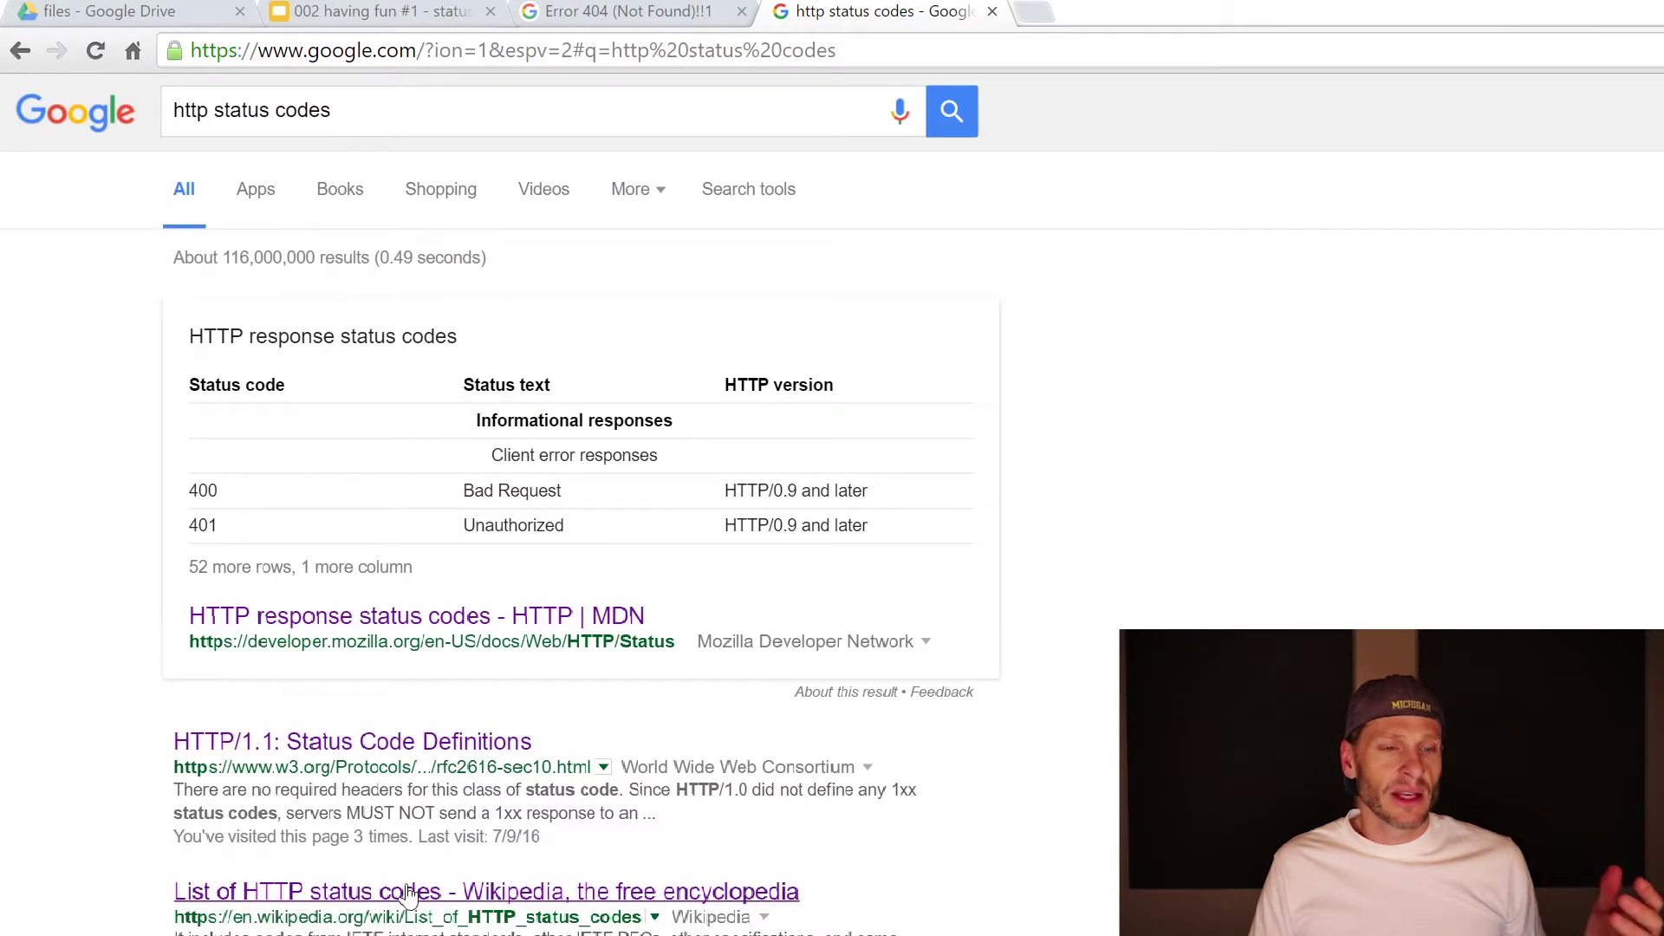
Step: Open Wikipedia's 'List of HTTP status codes' and scroll down to the 4xx Client Error section
left_click(410, 892)
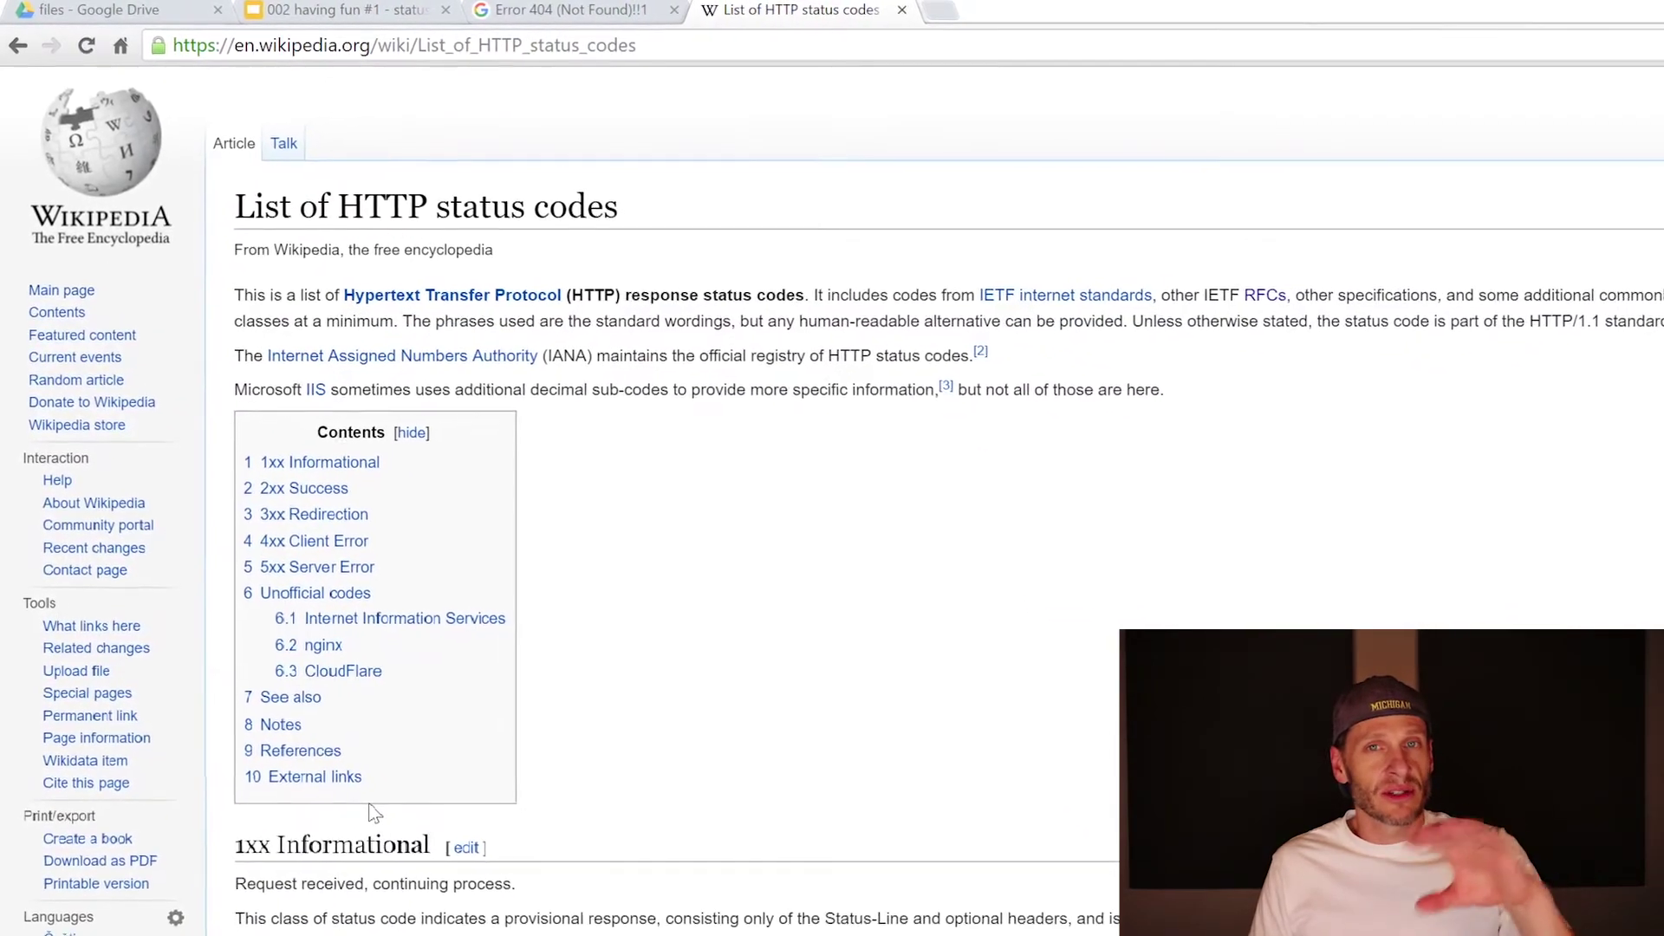
scroll(367, 803, "down", 7)
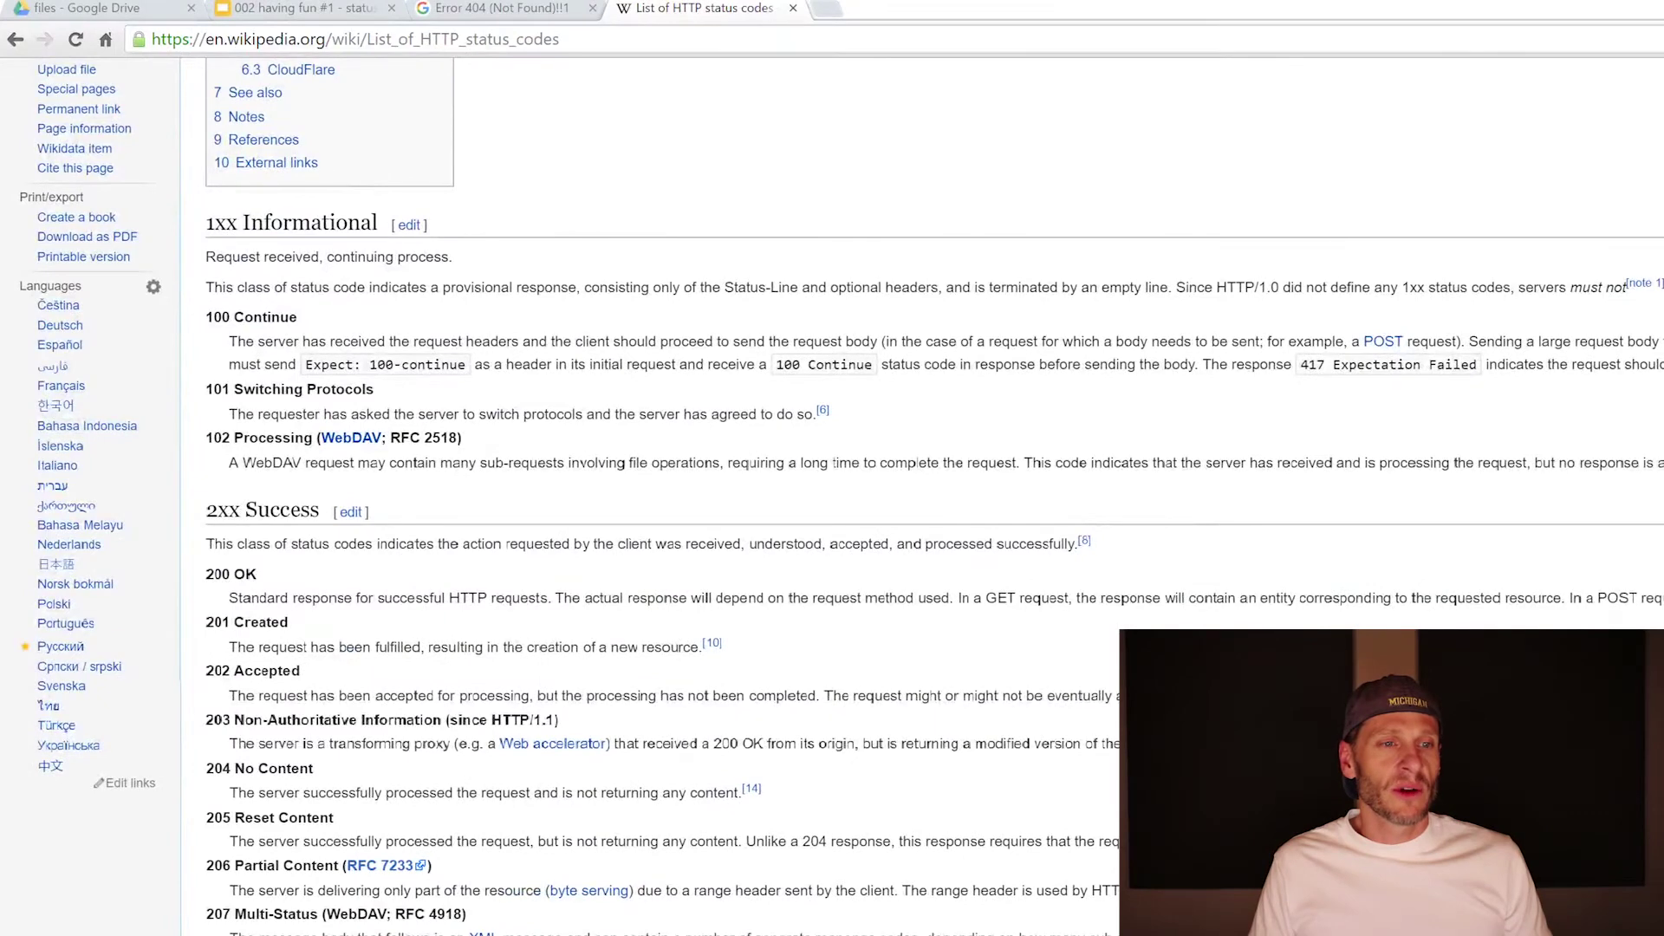
scroll(353, 830, "down", 4)
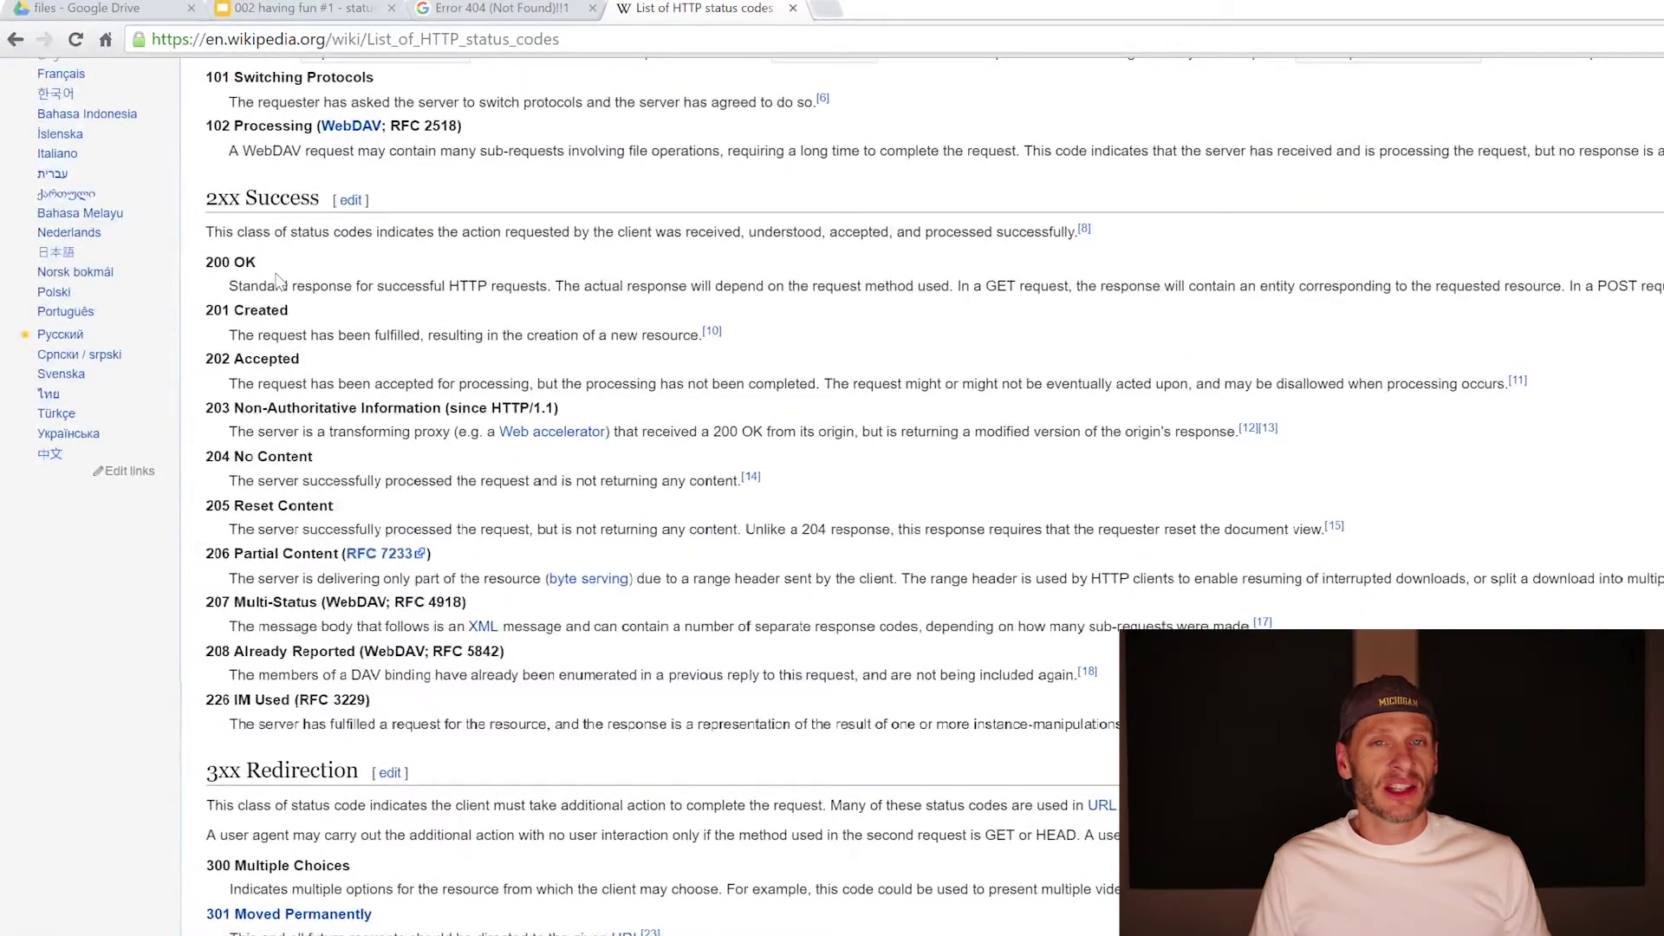
scroll(391, 869, "down", 6)
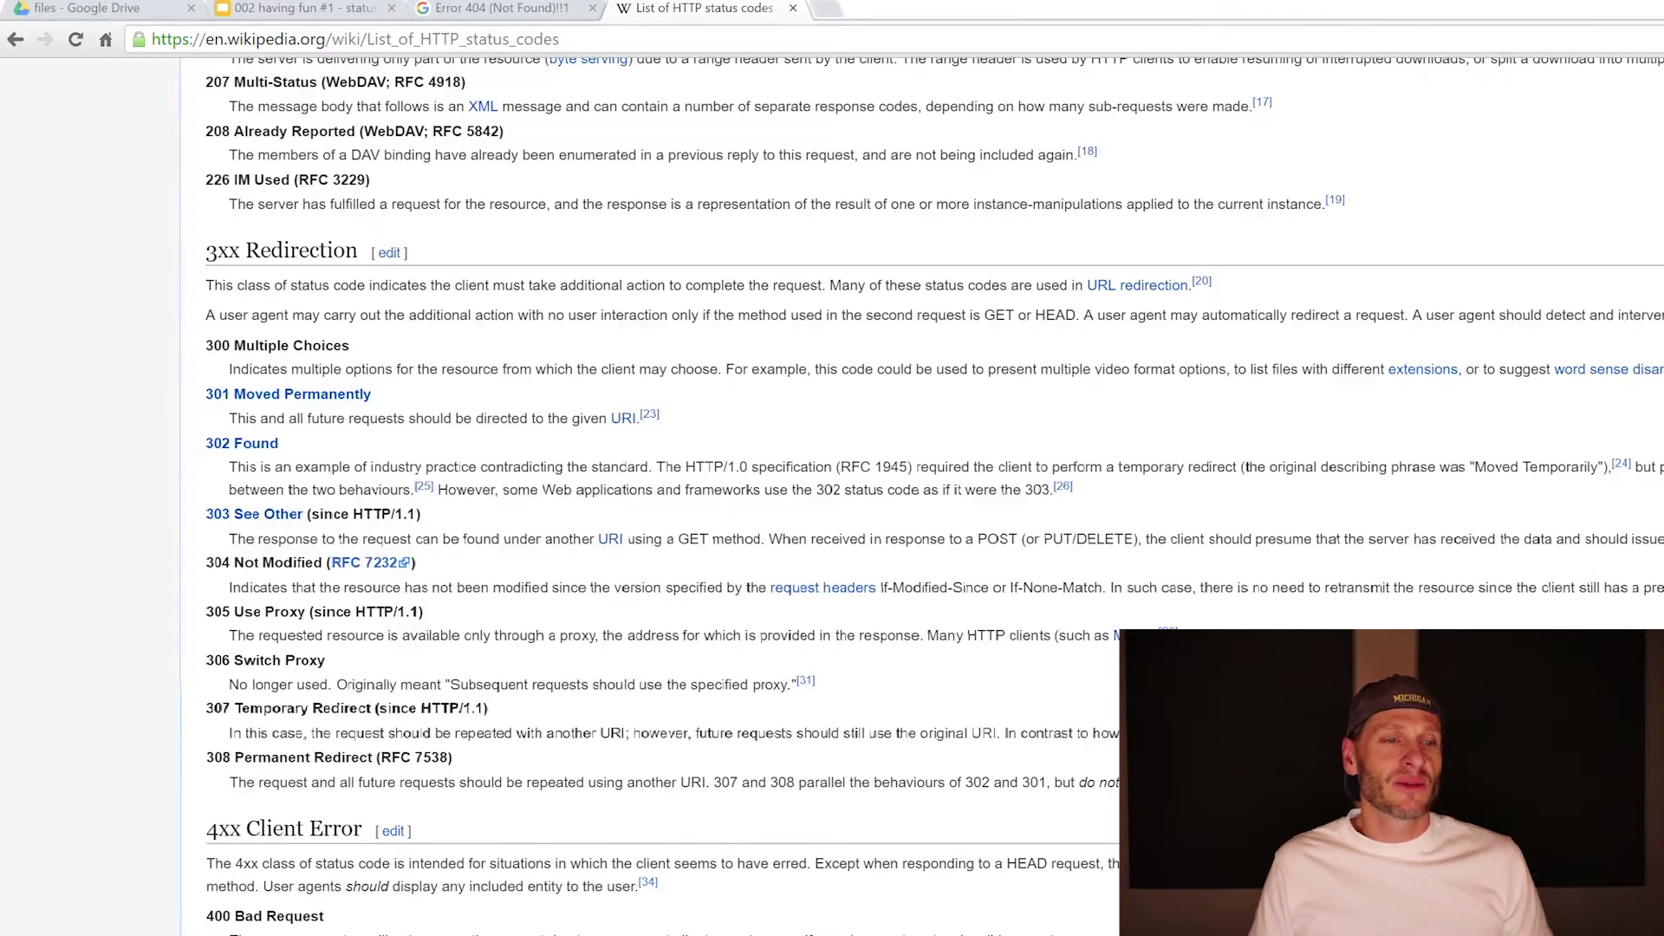
scroll(475, 509, "down", 2)
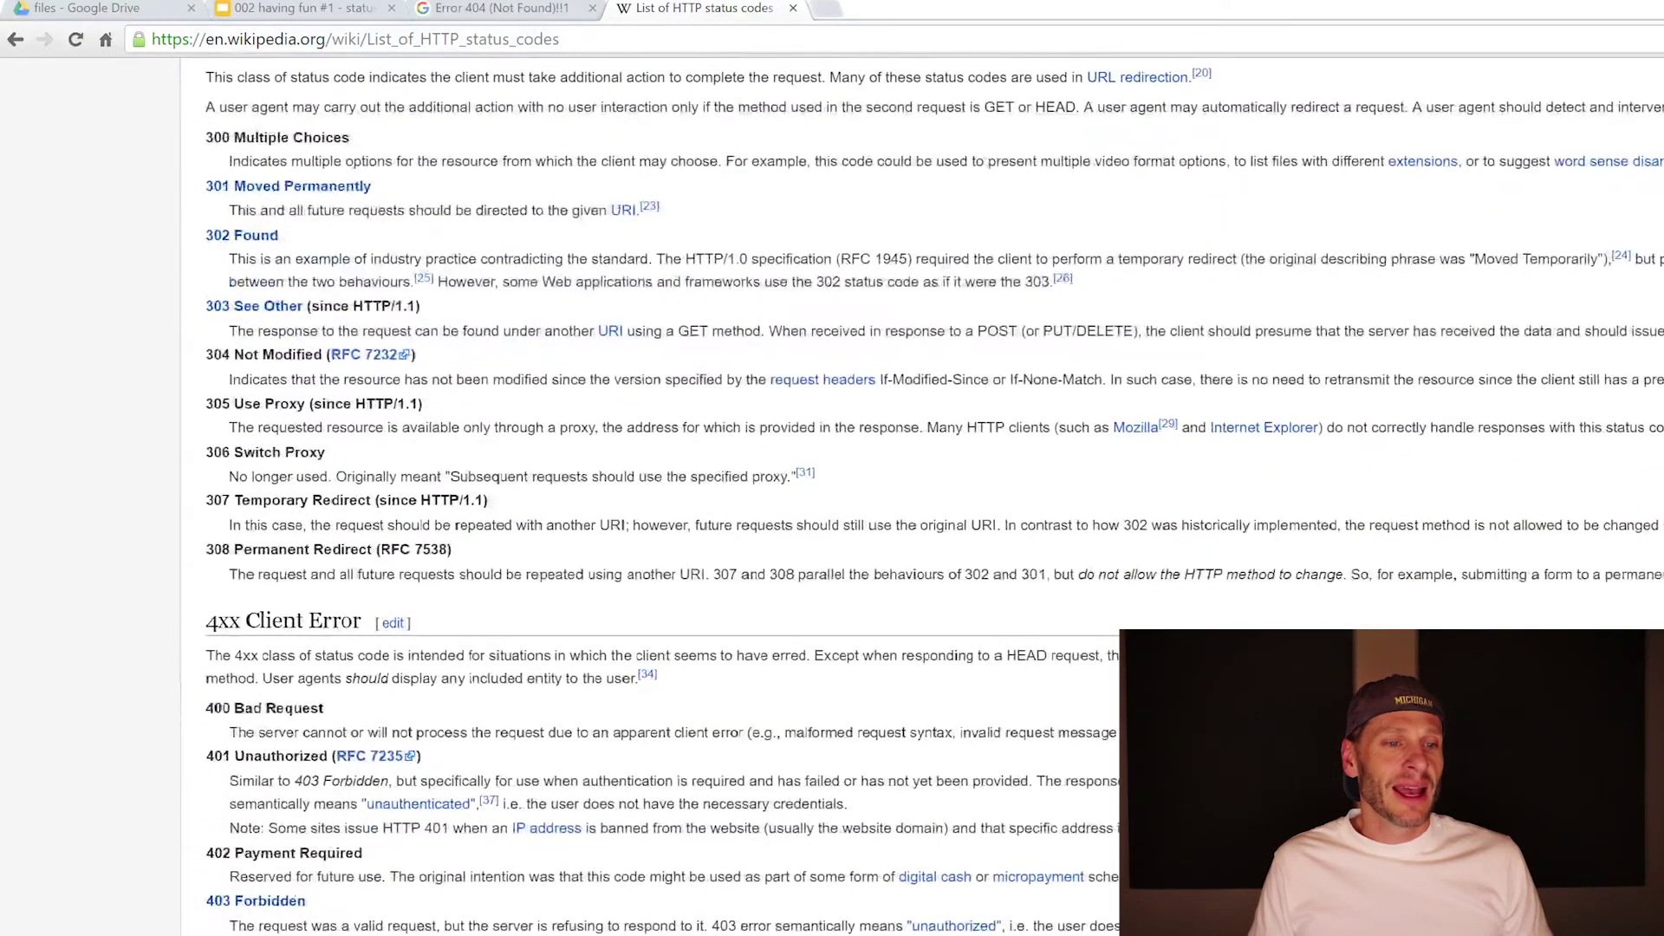
scroll(478, 509, "down", 1)
scroll(474, 509, "down", 3)
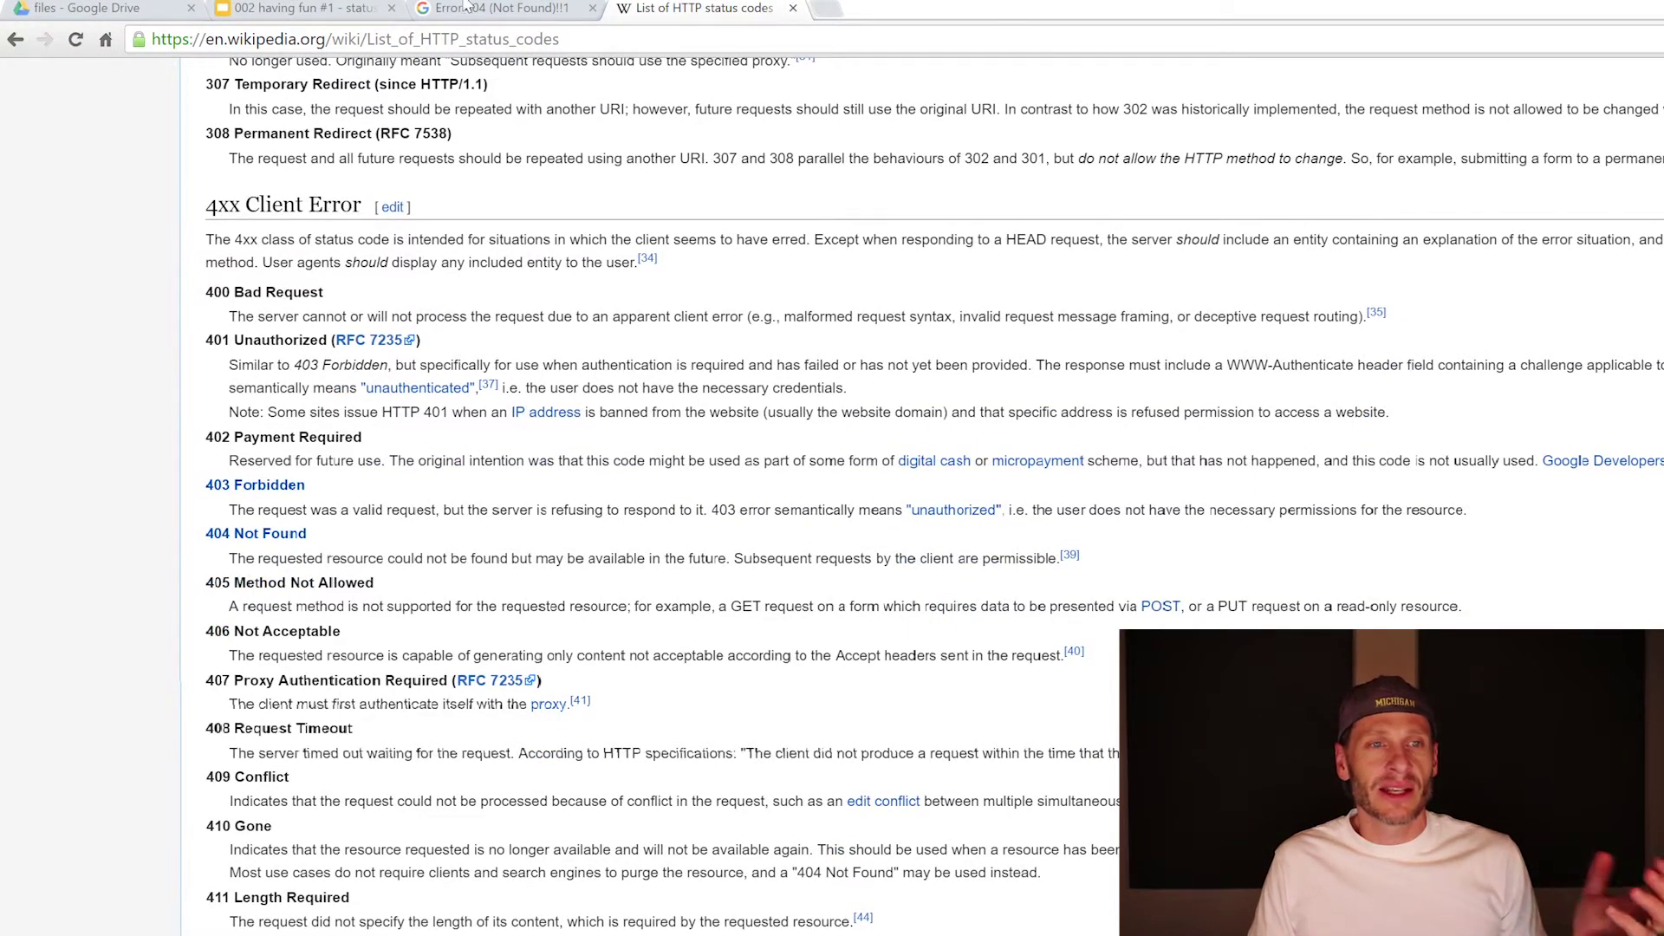
key("ctrl+shift+Tab")
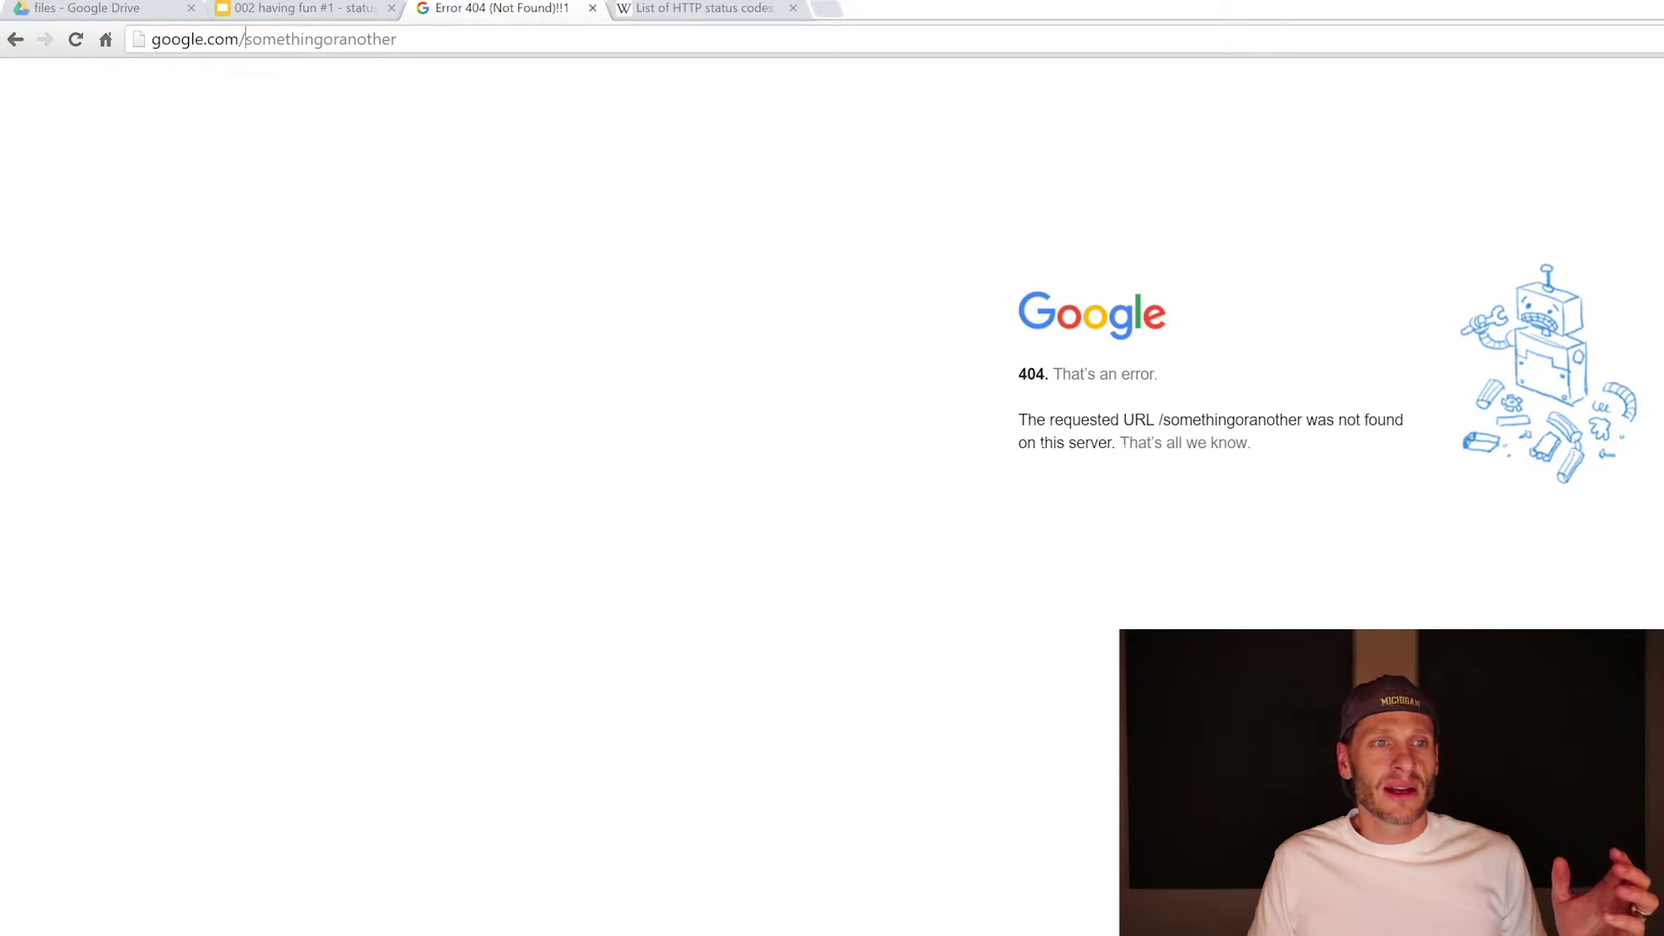
left_click_drag(247, 39, 396, 39)
left_click(684, 13)
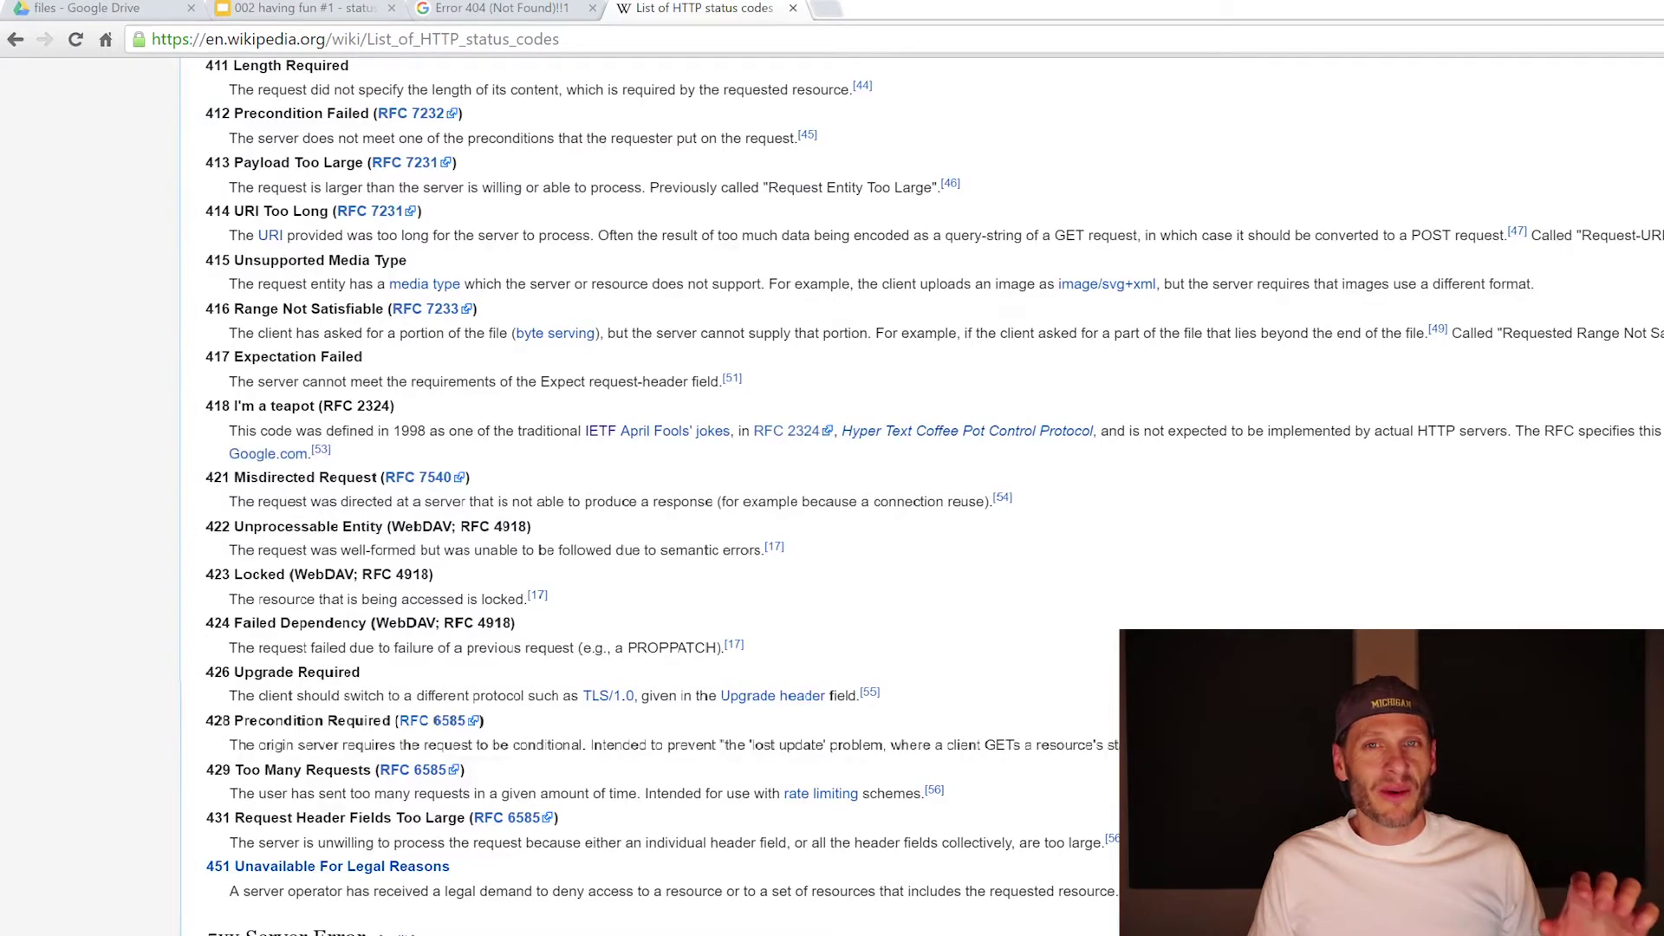
Step: Highlight the 418 I'm a teapot heading in the Wikipedia list, then clear the highlight
scroll(866, 494, "up", 2)
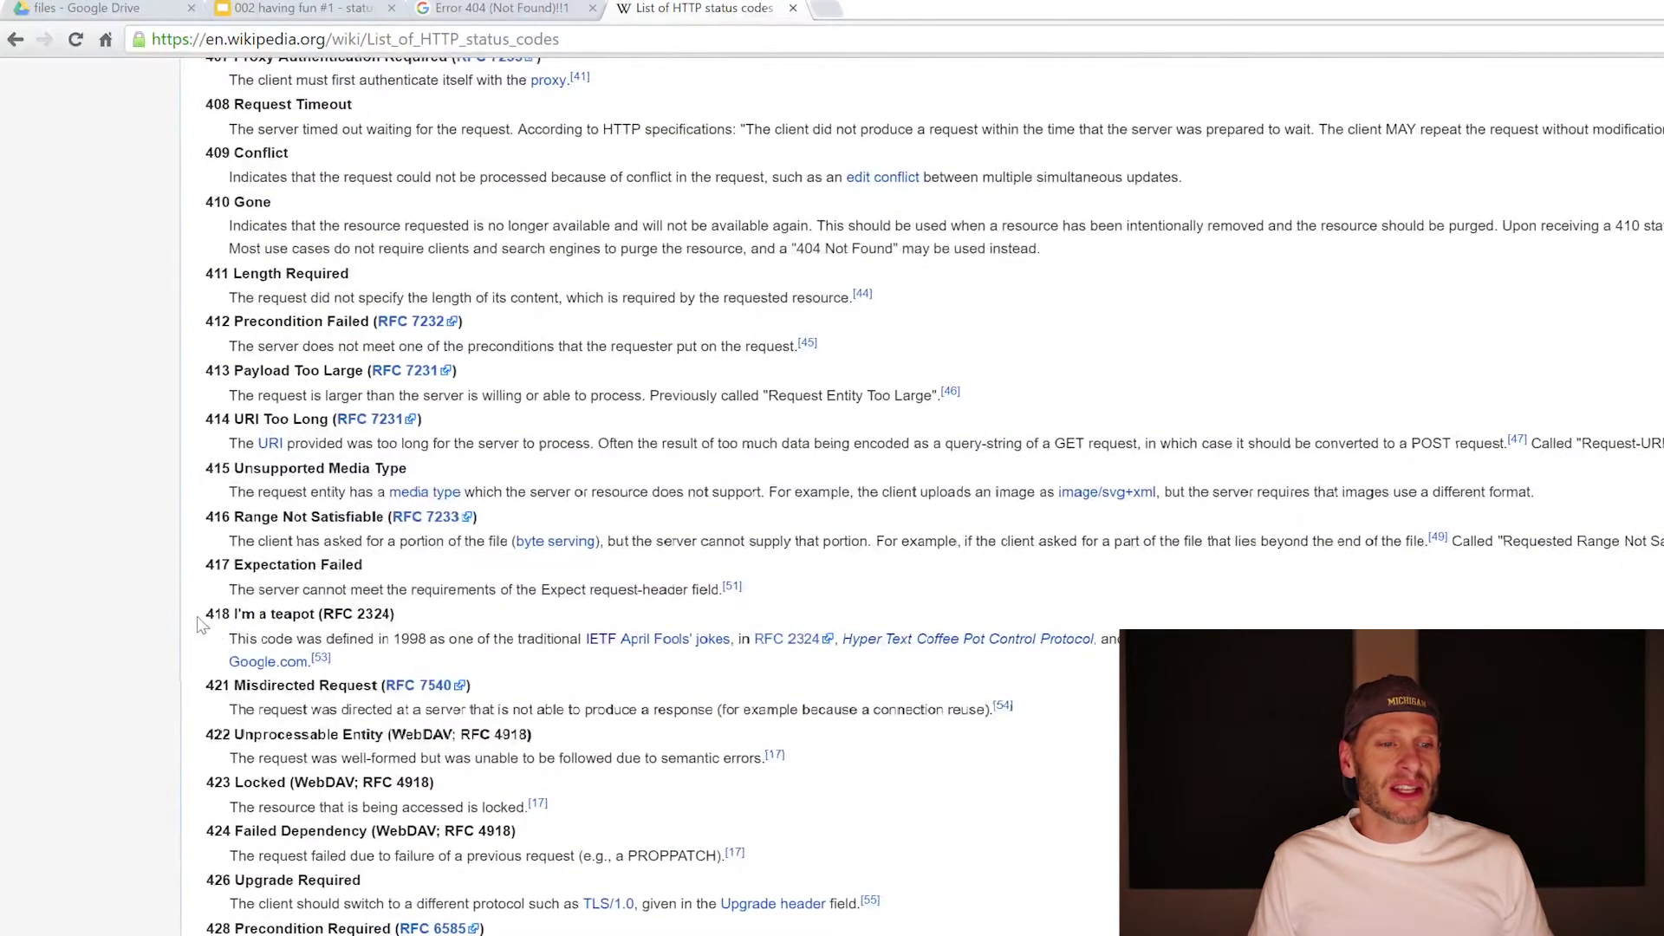
left_click_drag(275, 614, 318, 638)
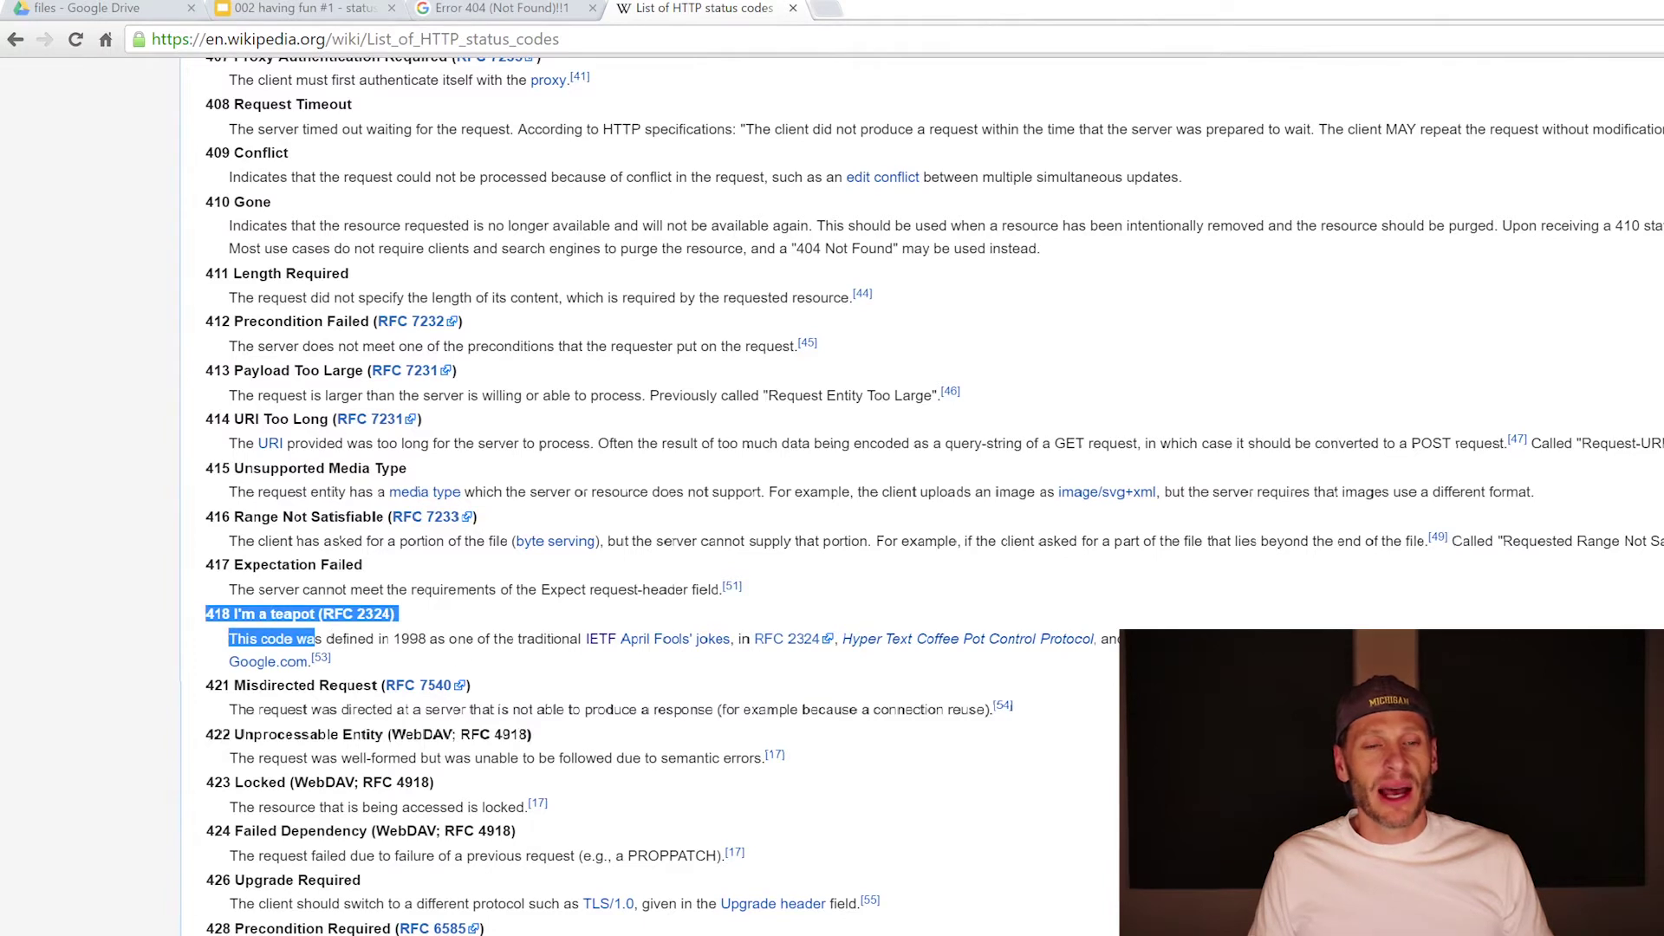
mouse_move(506, 639)
left_mouse_down()
mouse_move(330, 661)
mouse_move(583, 639)
mouse_move(527, 639)
left_mouse_up()
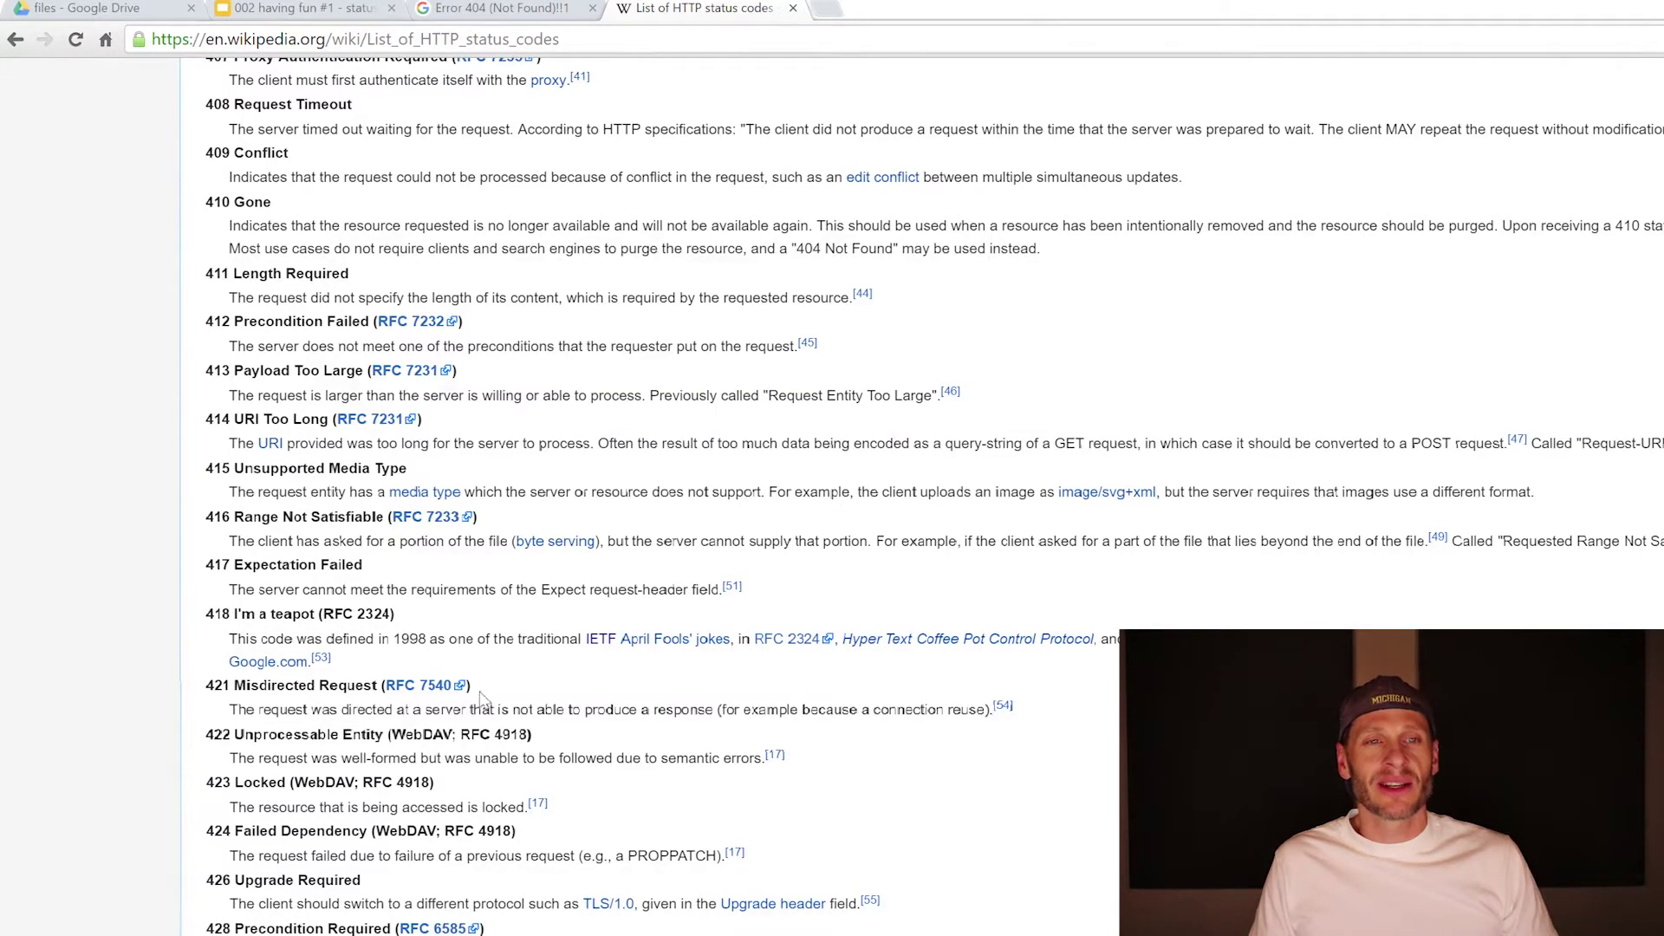
Step: Return to the Google 404 tab and select the made-up path in its address
left_click(520, 7)
double_click(320, 39)
left_click(286, 39)
double_click(321, 39)
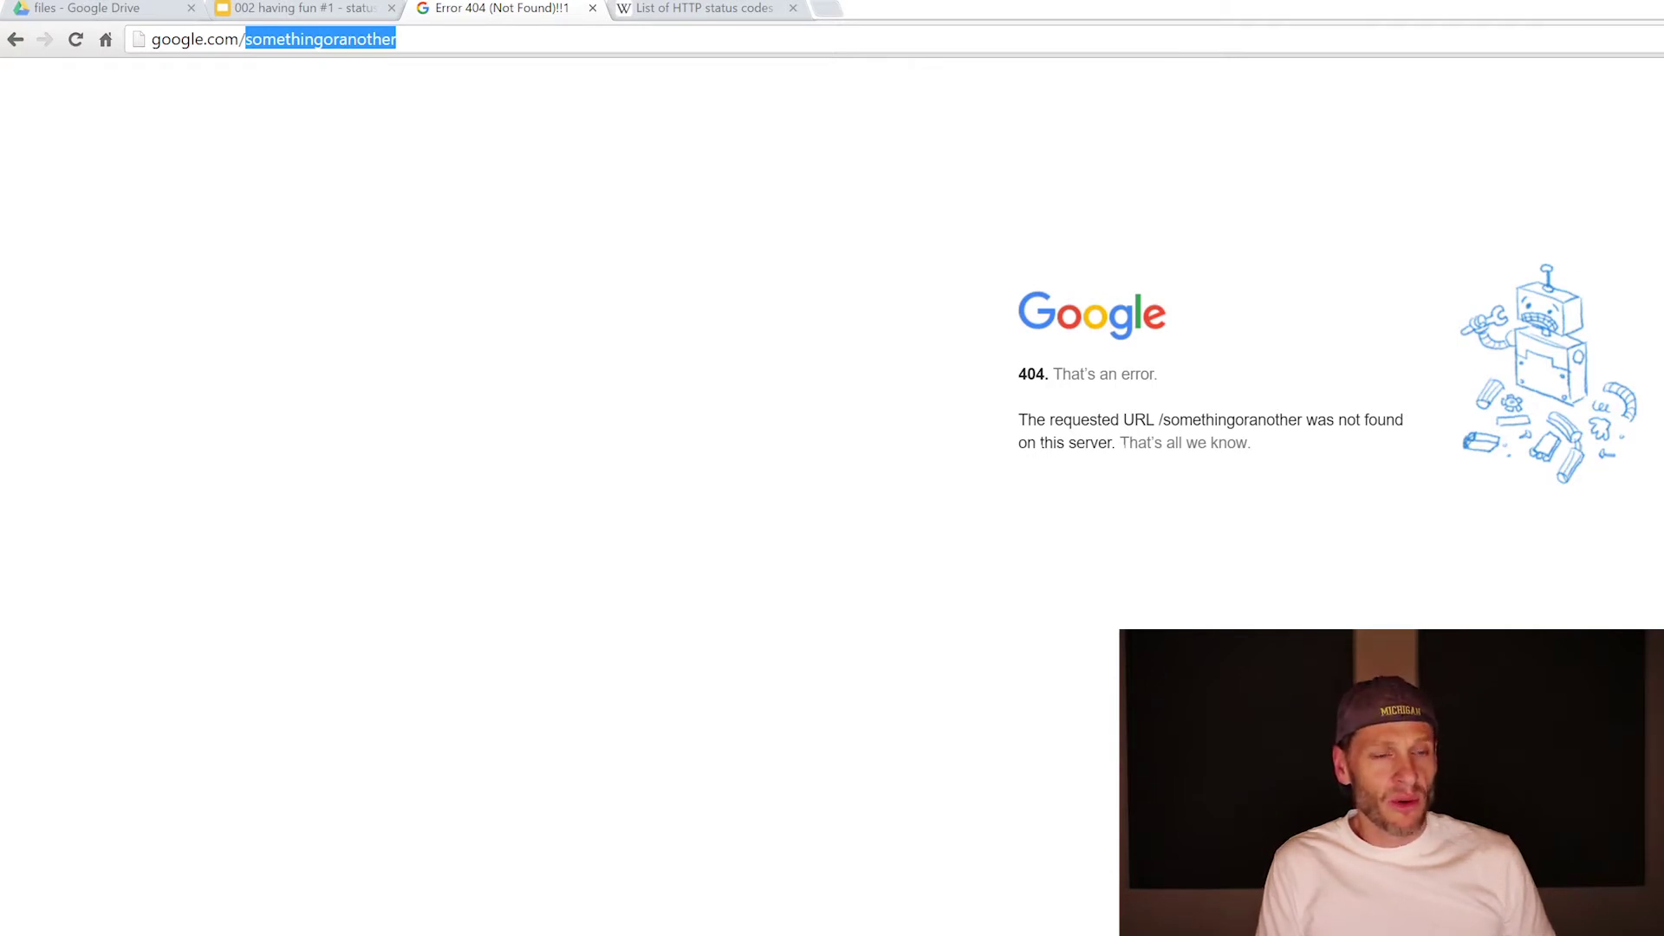
Step: Replace the path with 'teapot' to load Google's 418 I'm a teapot page
type("teapot")
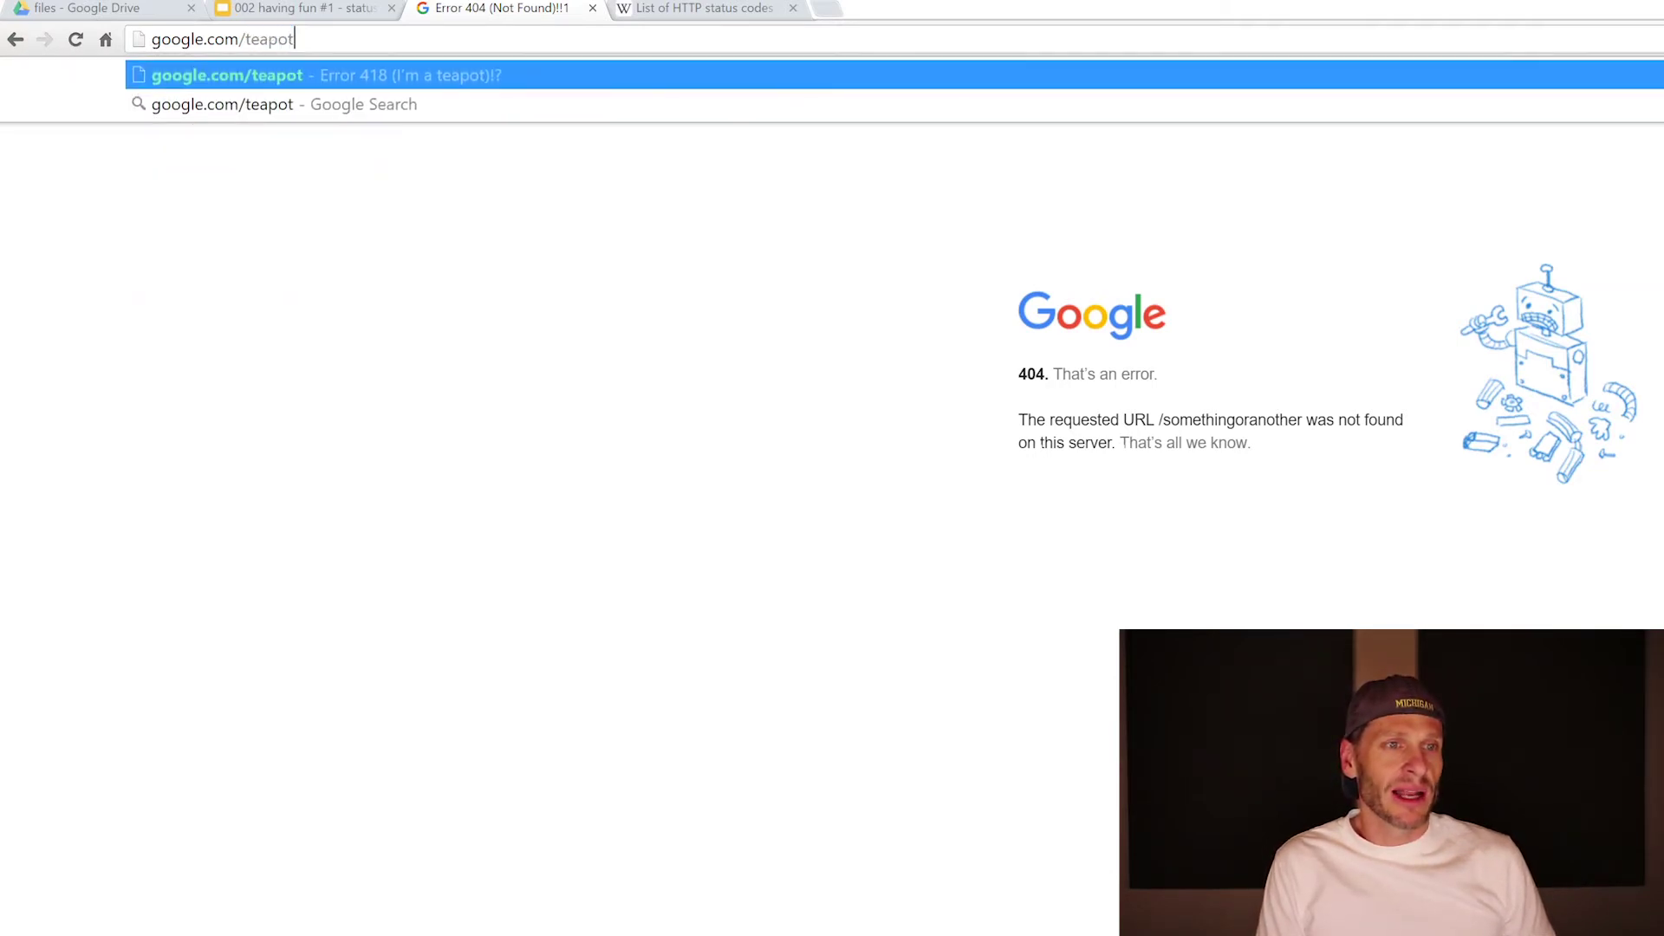
key("Return")
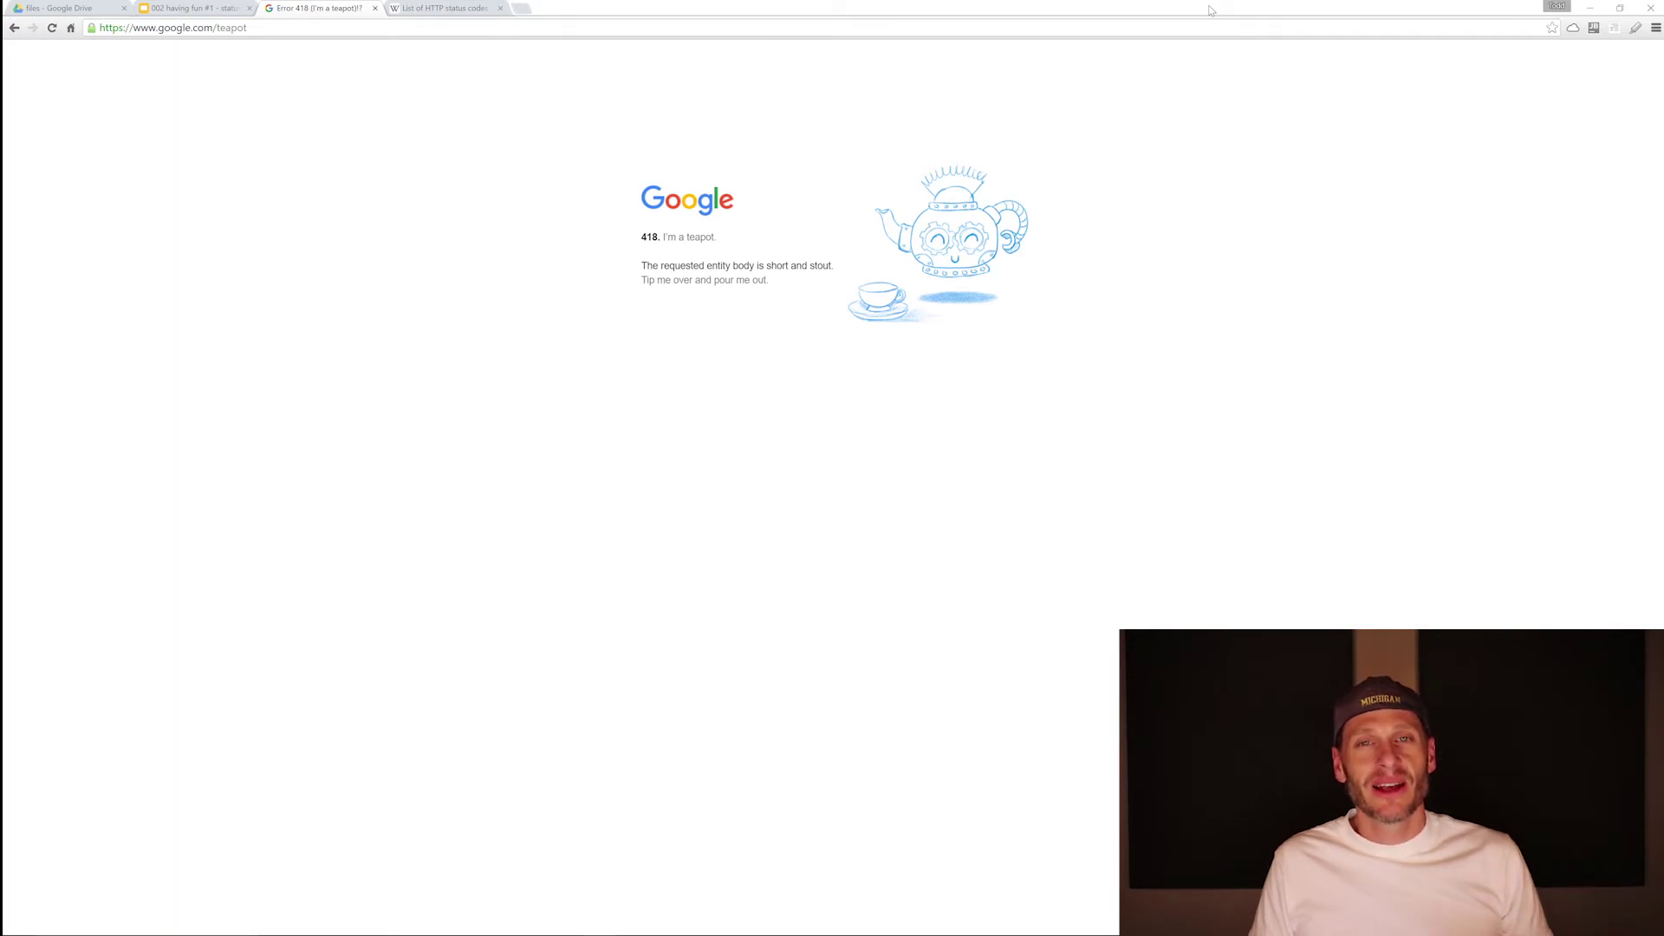
Step: Search 'google chrome' in a new tab, then close that tab to return to the teapot page
left_click(521, 11)
type("google chrome")
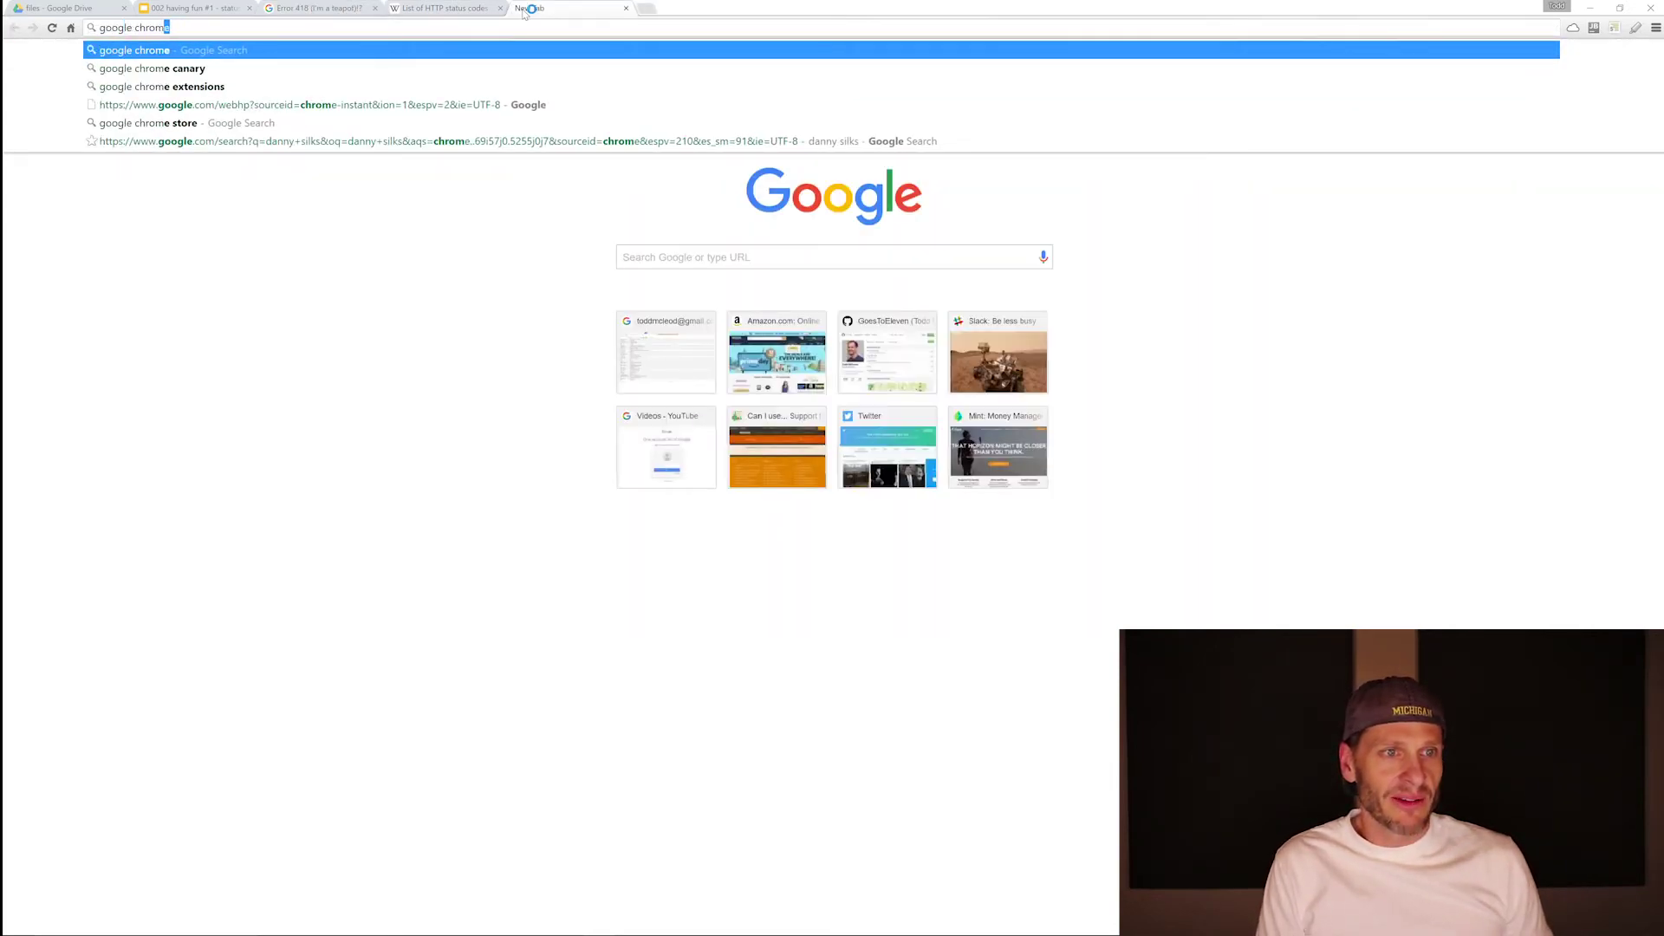
key("Return")
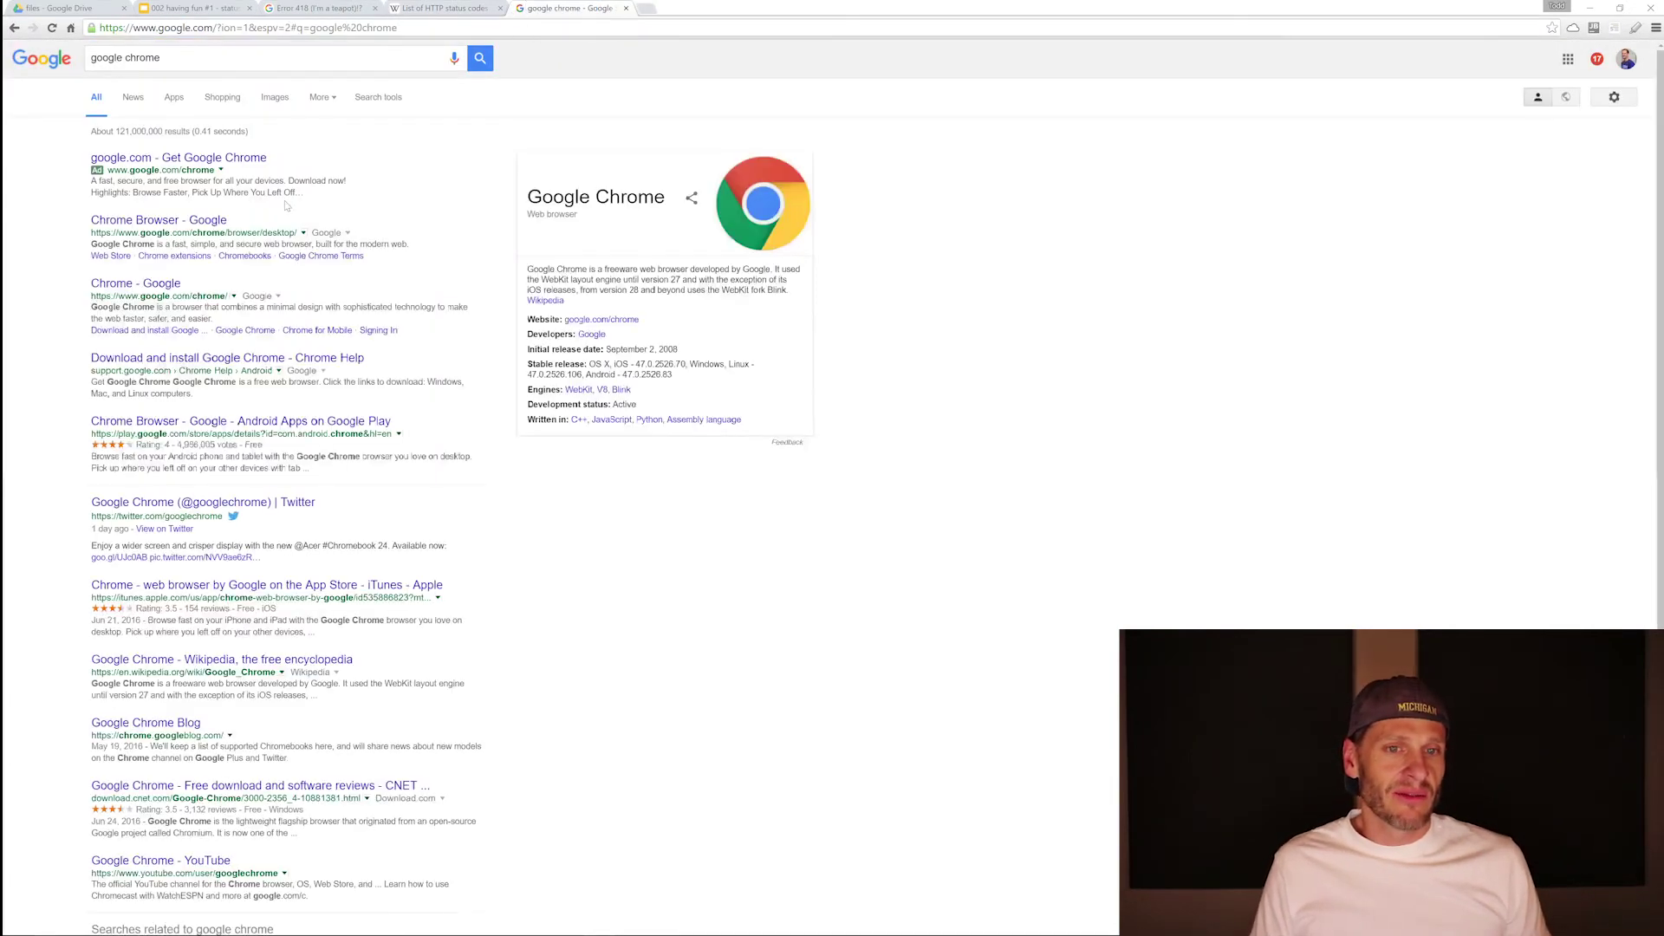
left_click(625, 8)
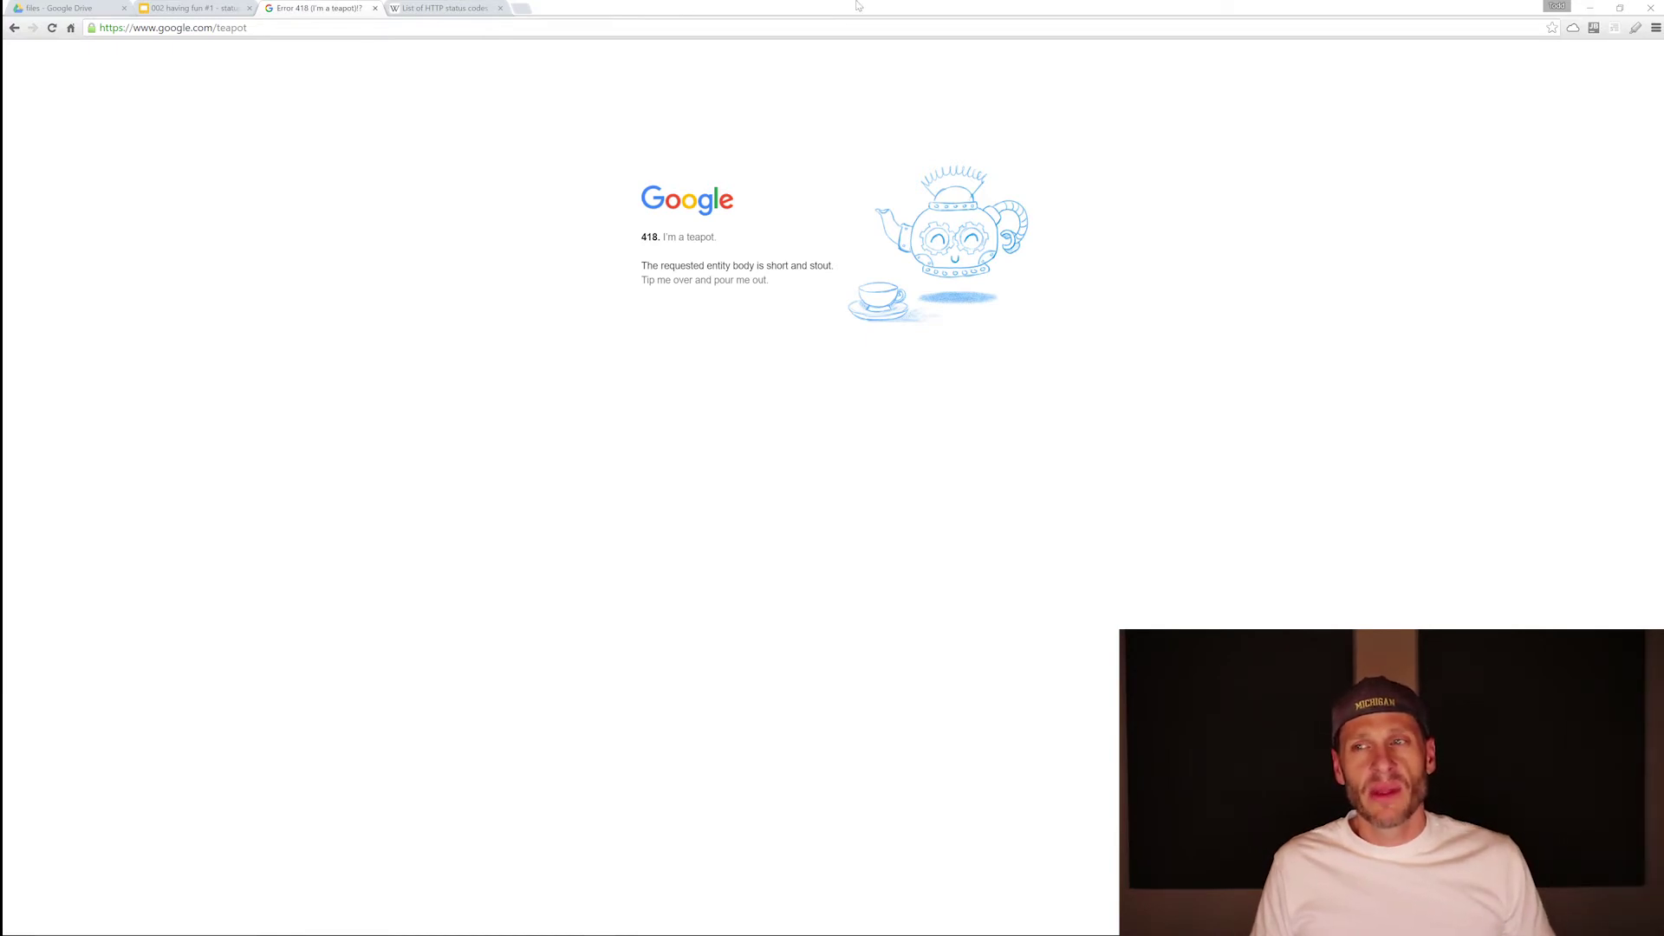
Step: Open Developer tools from the Chrome menu's More tools submenu, showing the Network panel
left_click(1655, 29)
left_click(1656, 29)
left_click(1655, 29)
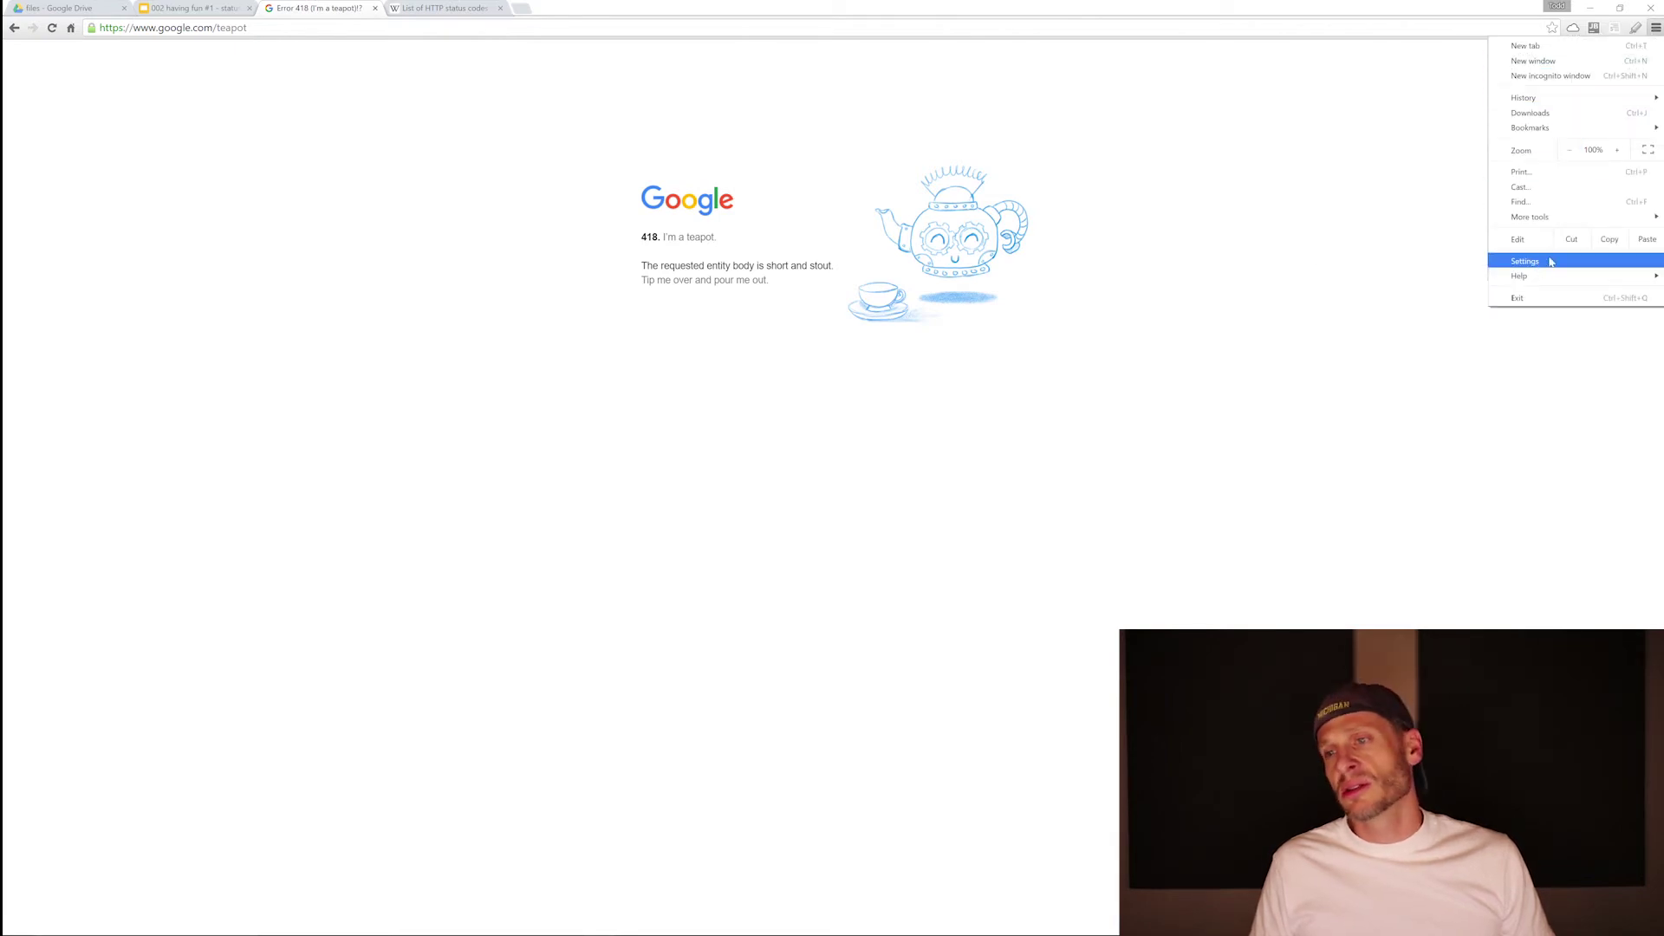
mouse_move(1576, 225)
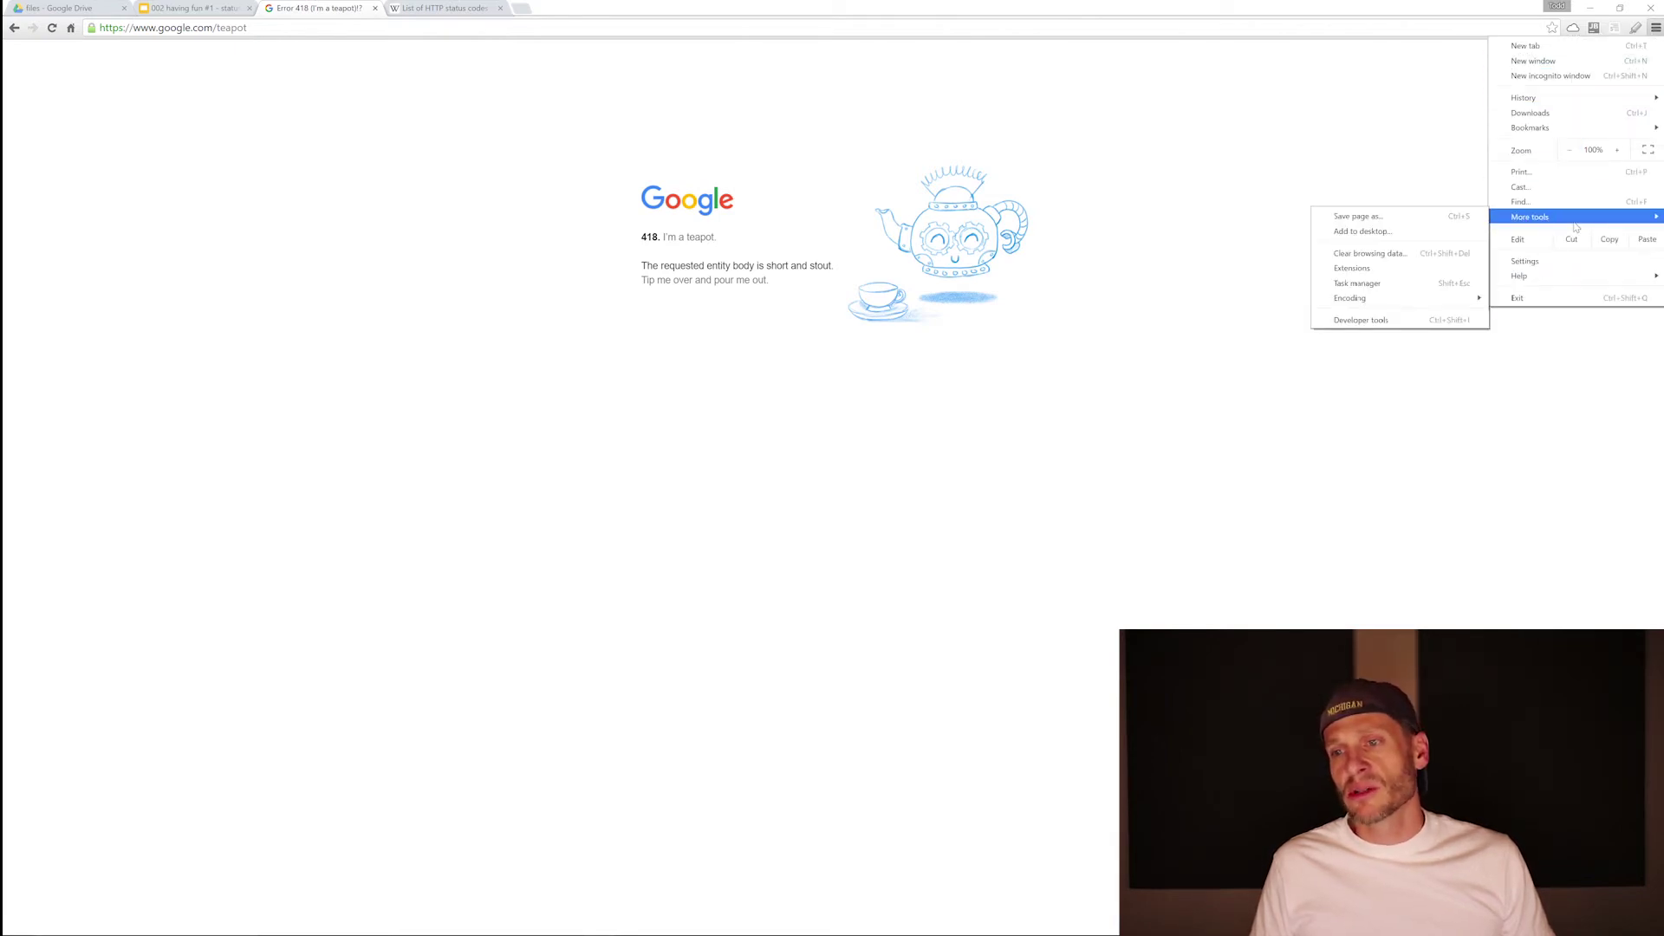
left_click(1411, 321)
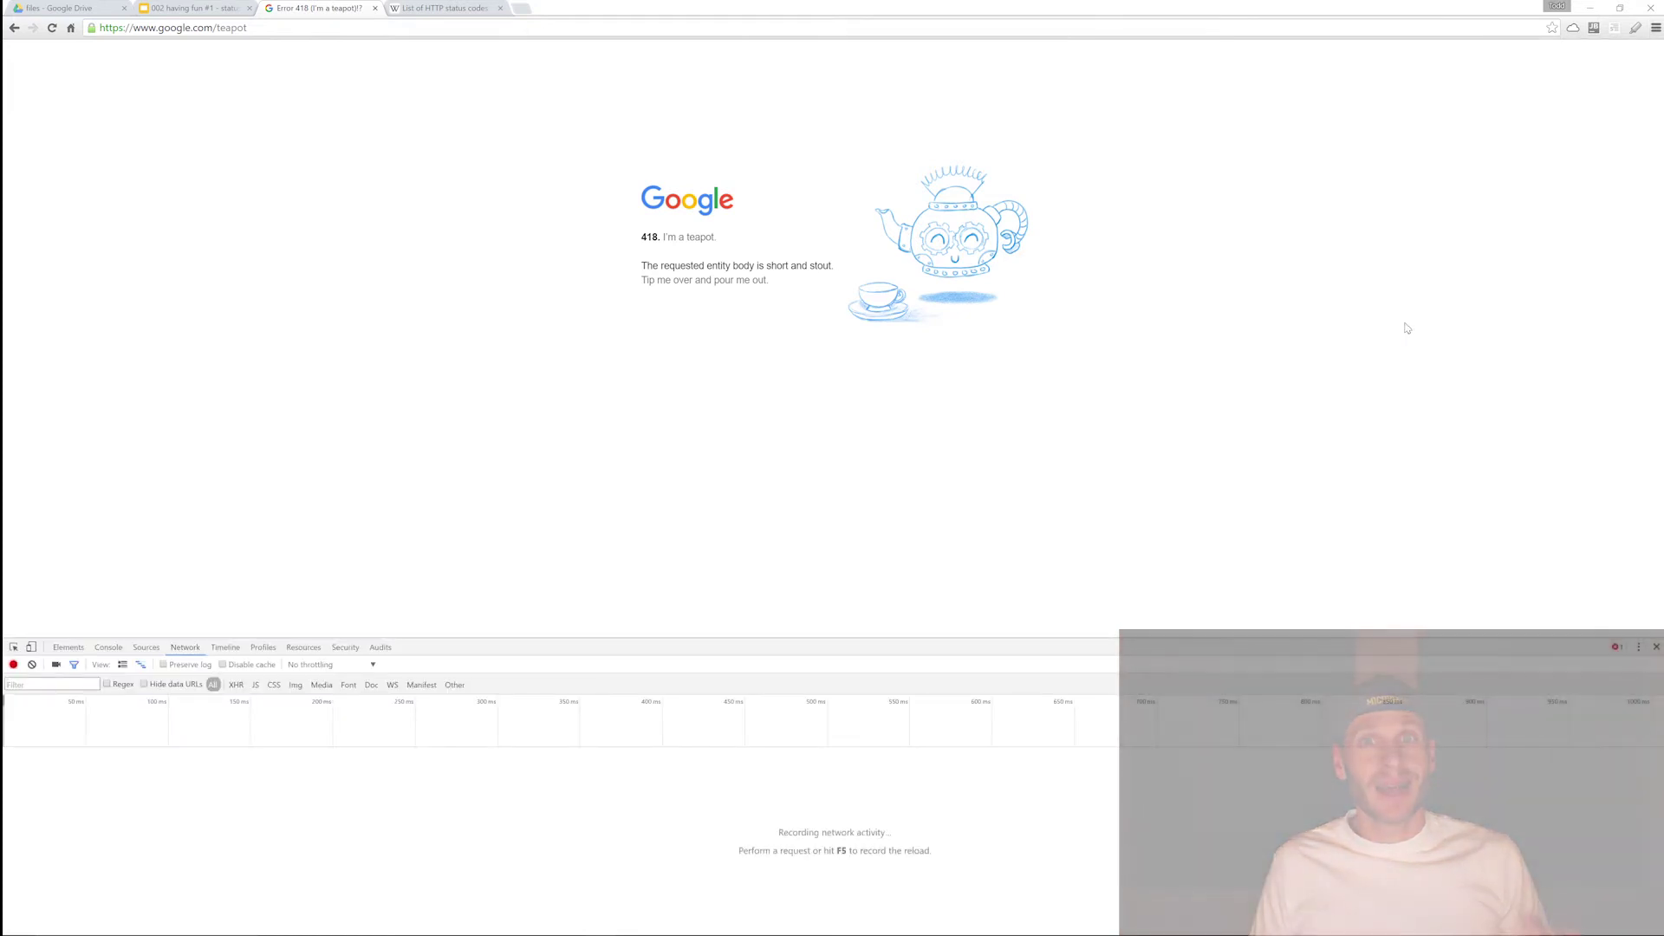
Step: Change the DevTools dock position and reload the teapot page to capture its 418 request
left_click(1638, 647)
left_click(1651, 668)
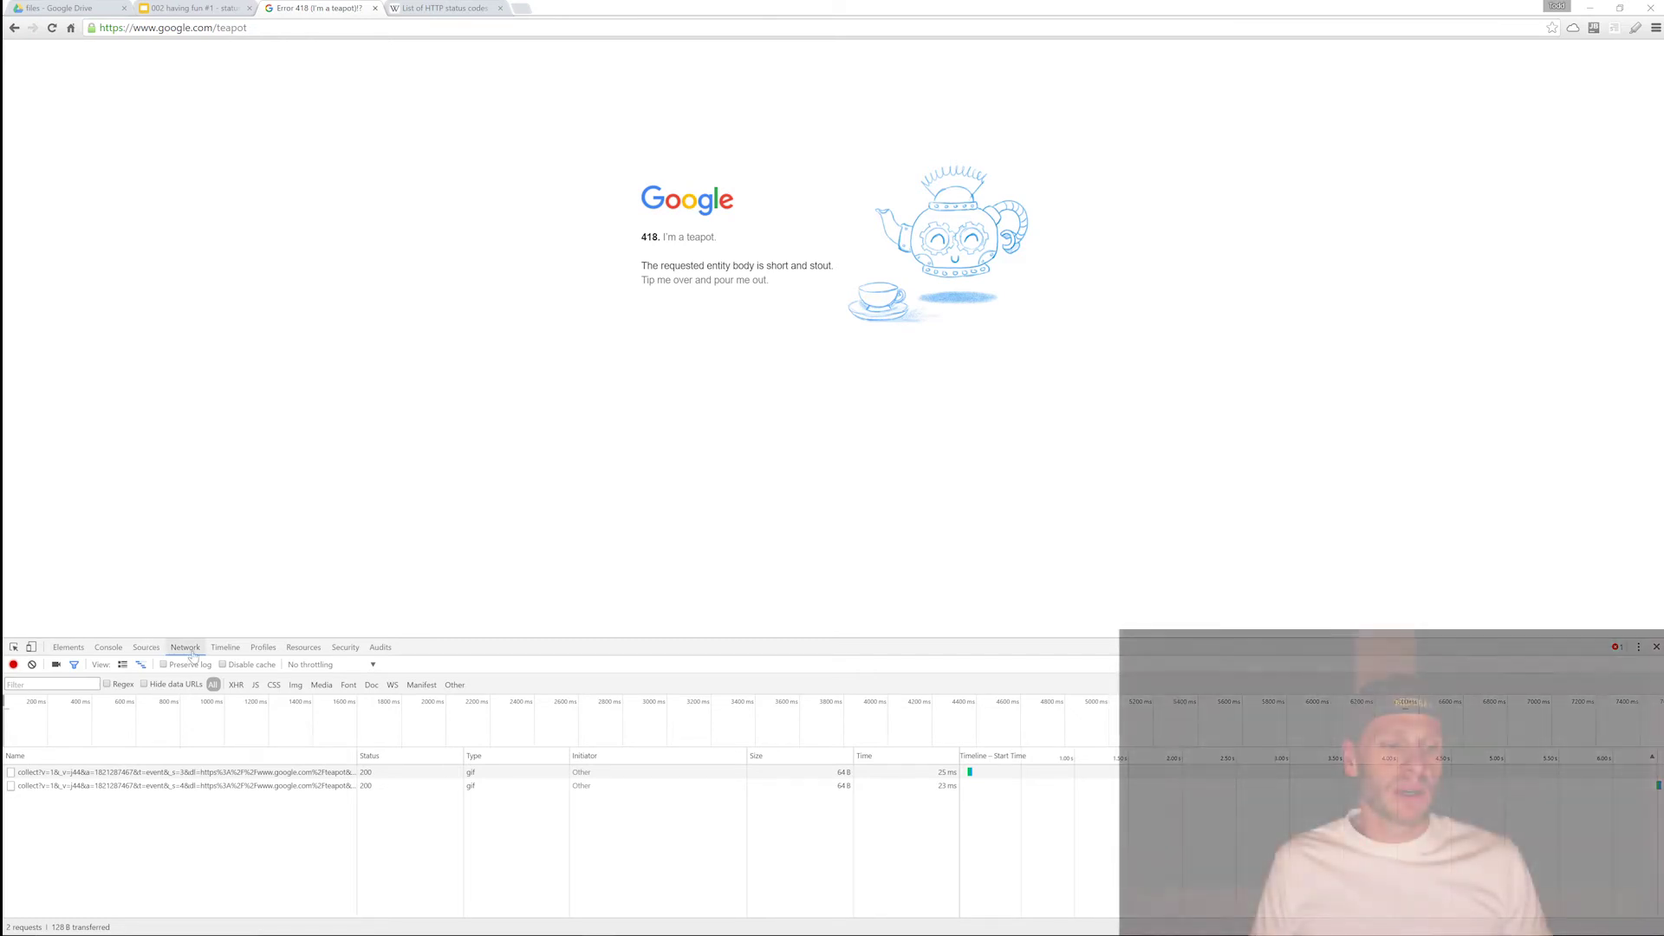
left_click(53, 28)
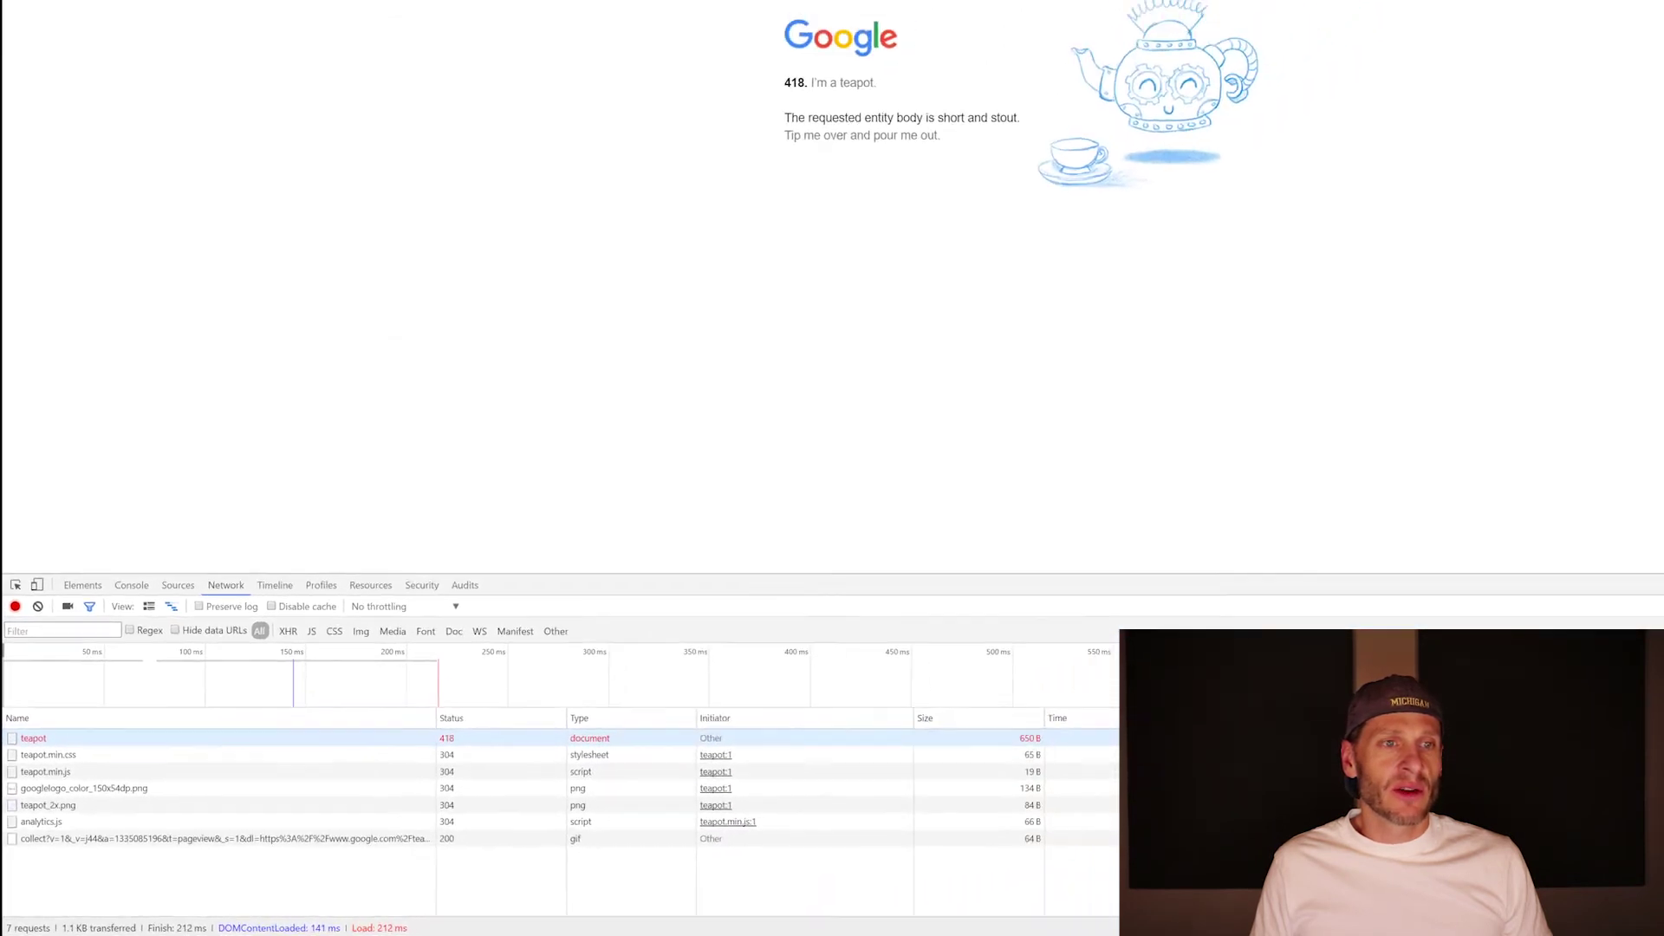
Step: Load the Google homepage, then google.com/asdljashdaf to record a 404 status
key("BackSpace")
key("Return")
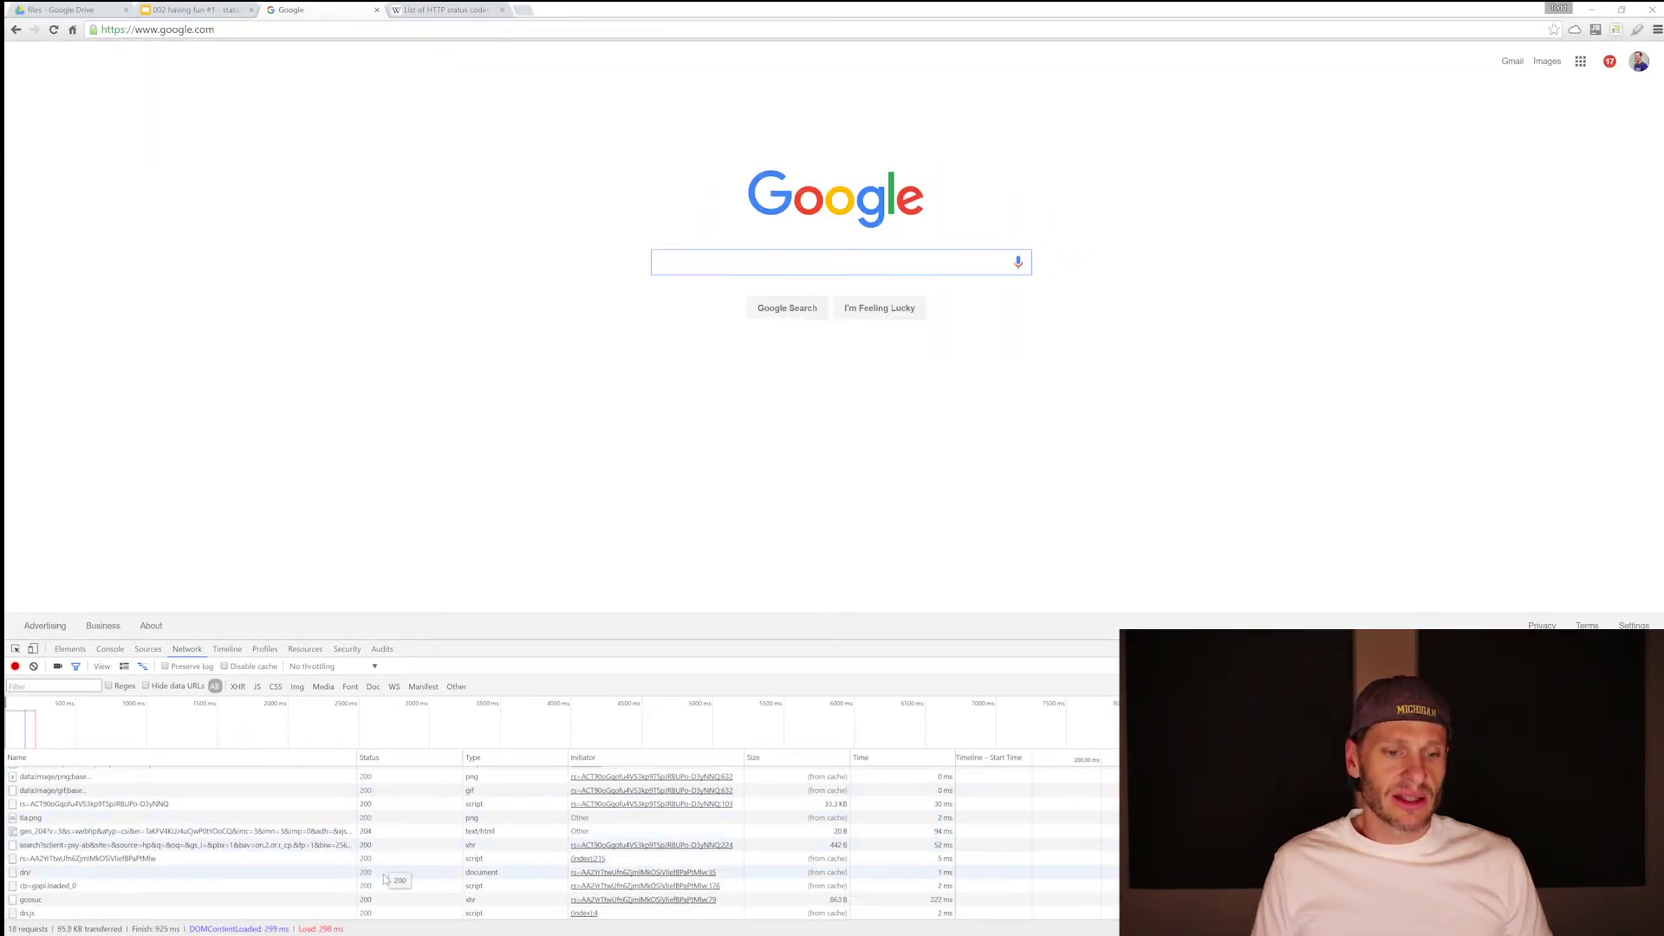
key("ctrl+l")
key("End")
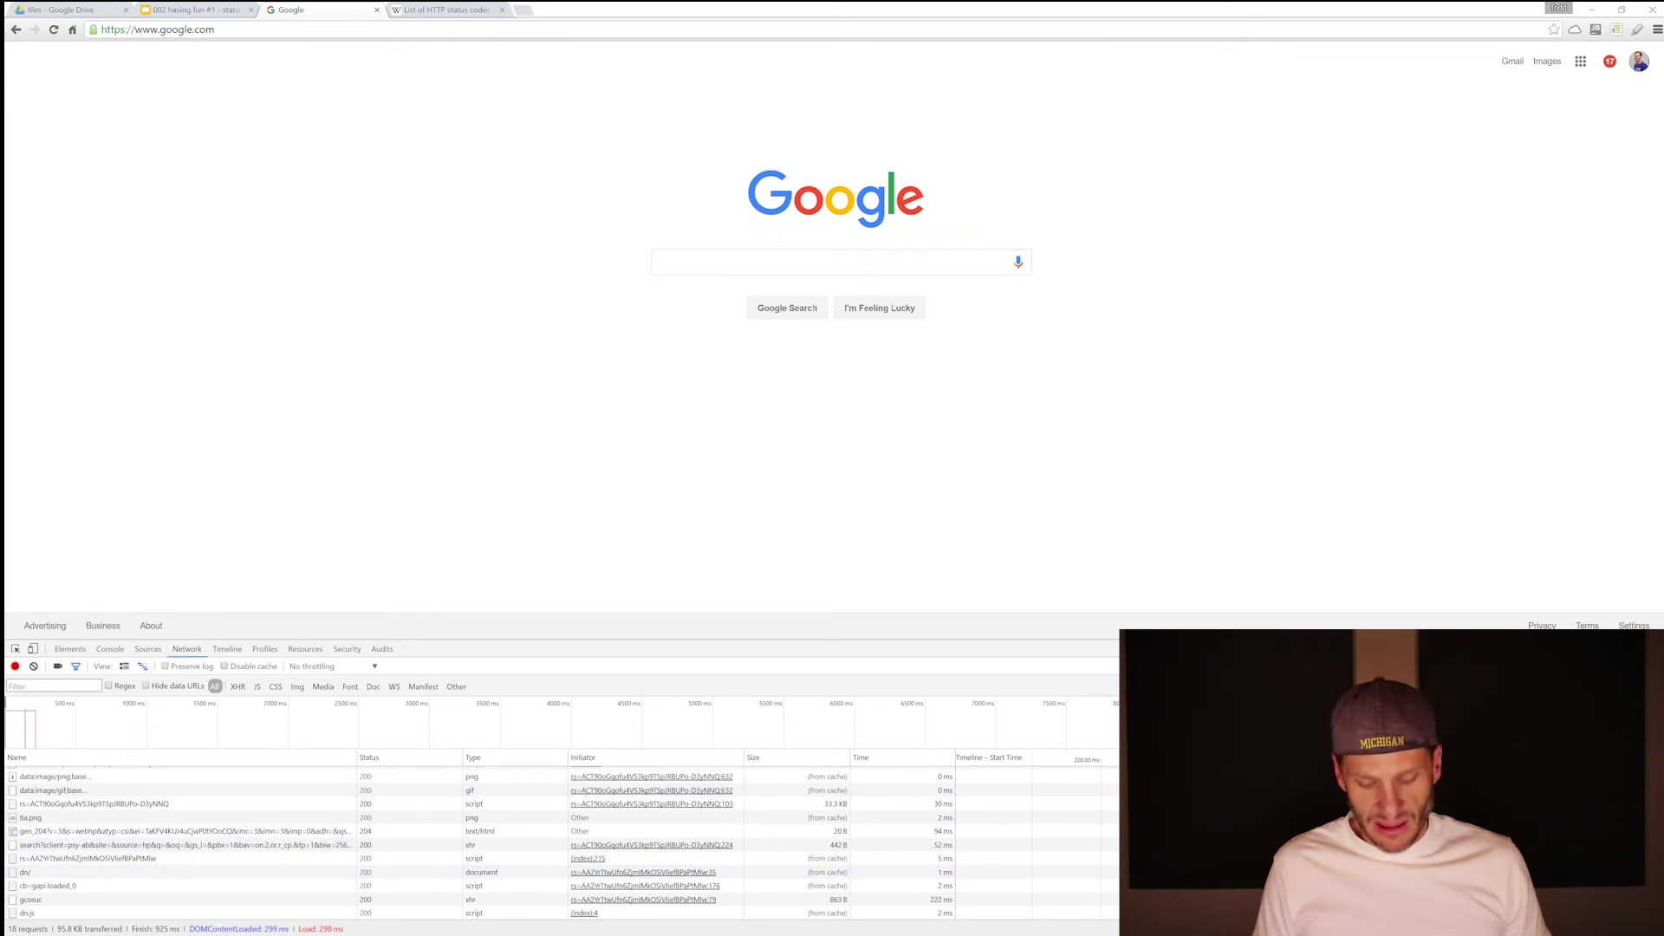
type("/asdljashdaf")
key("Return")
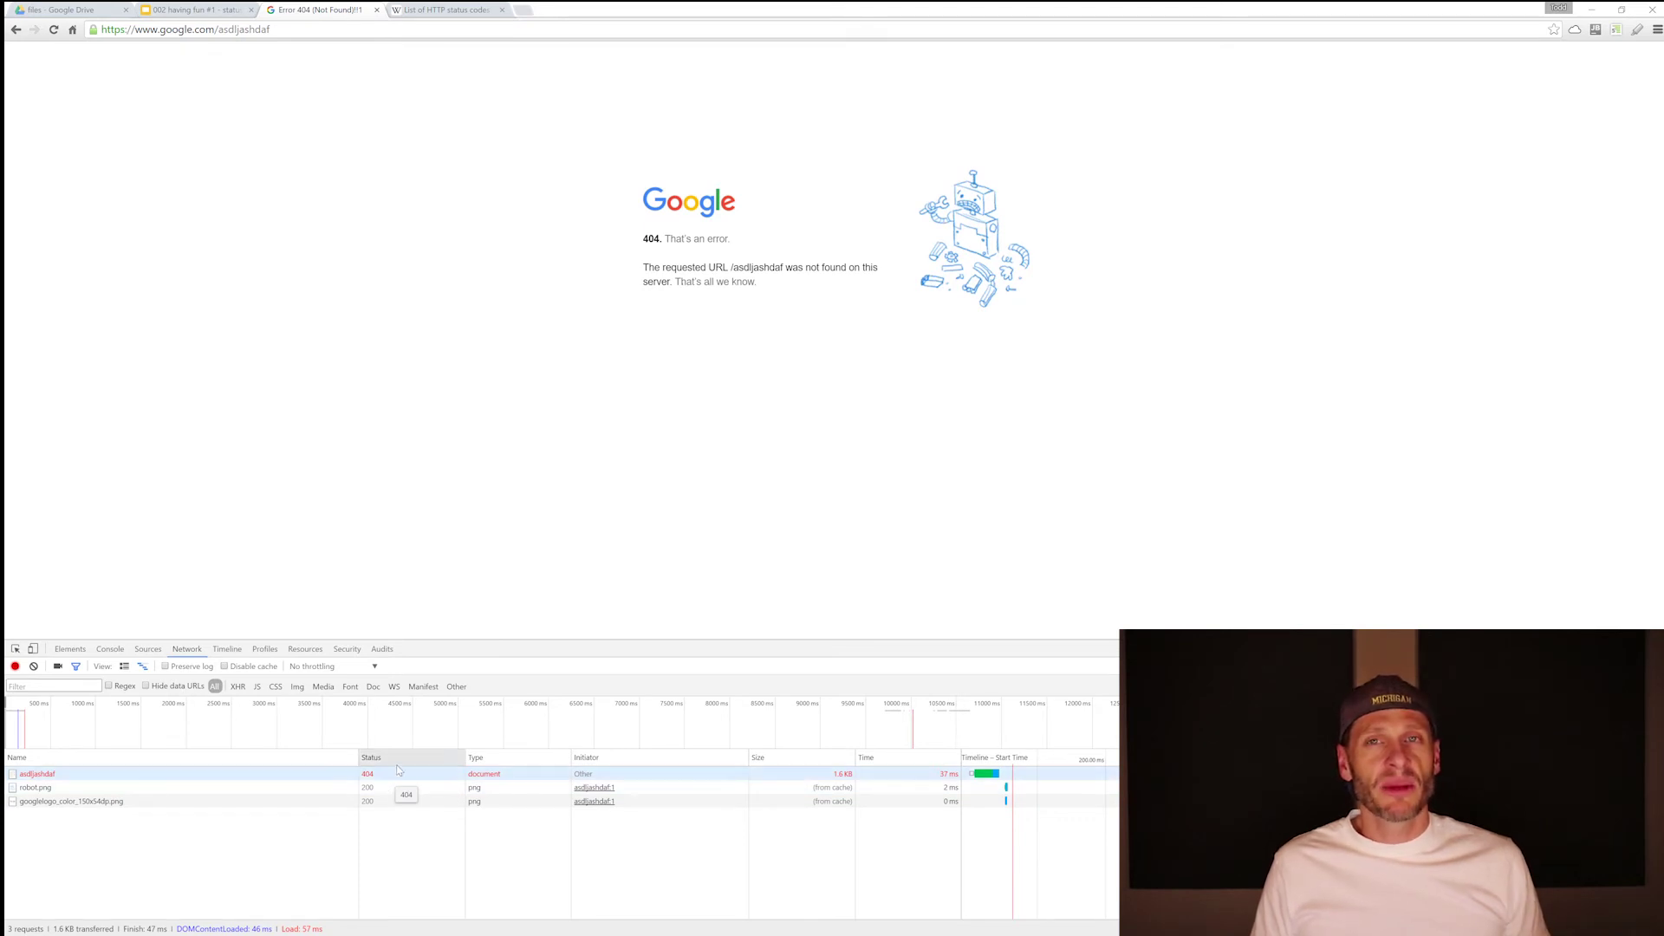
Step: In the Slides deck, select the slide 5 teapot slide and move down to slide 6
left_click(227, 8)
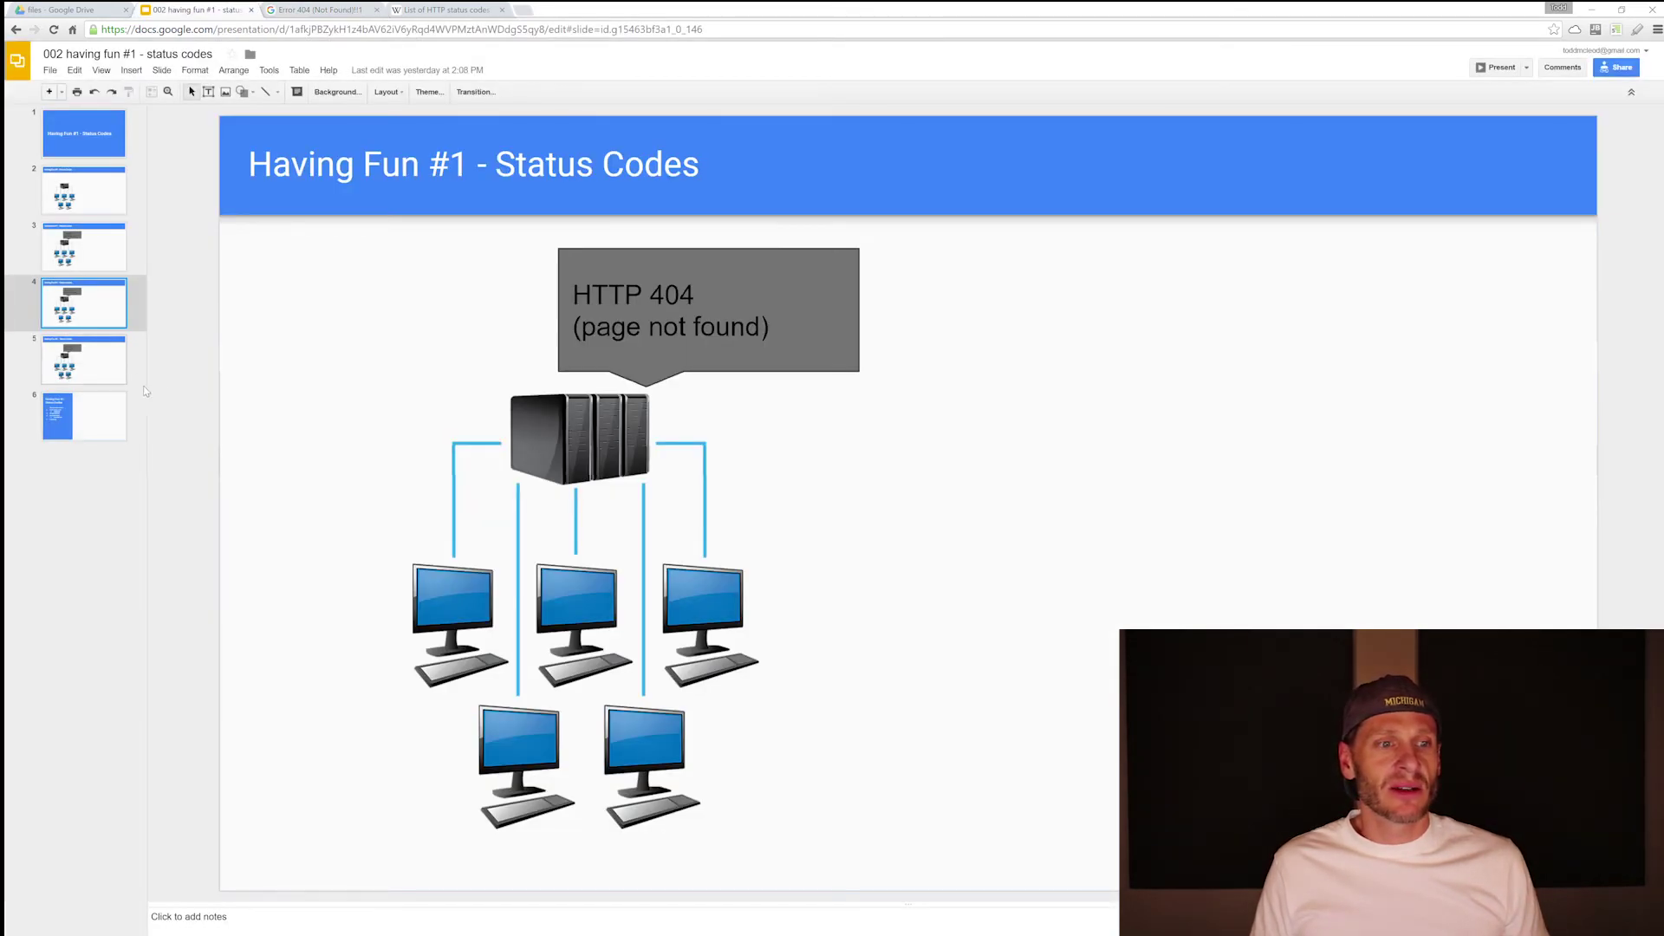
left_click(99, 350)
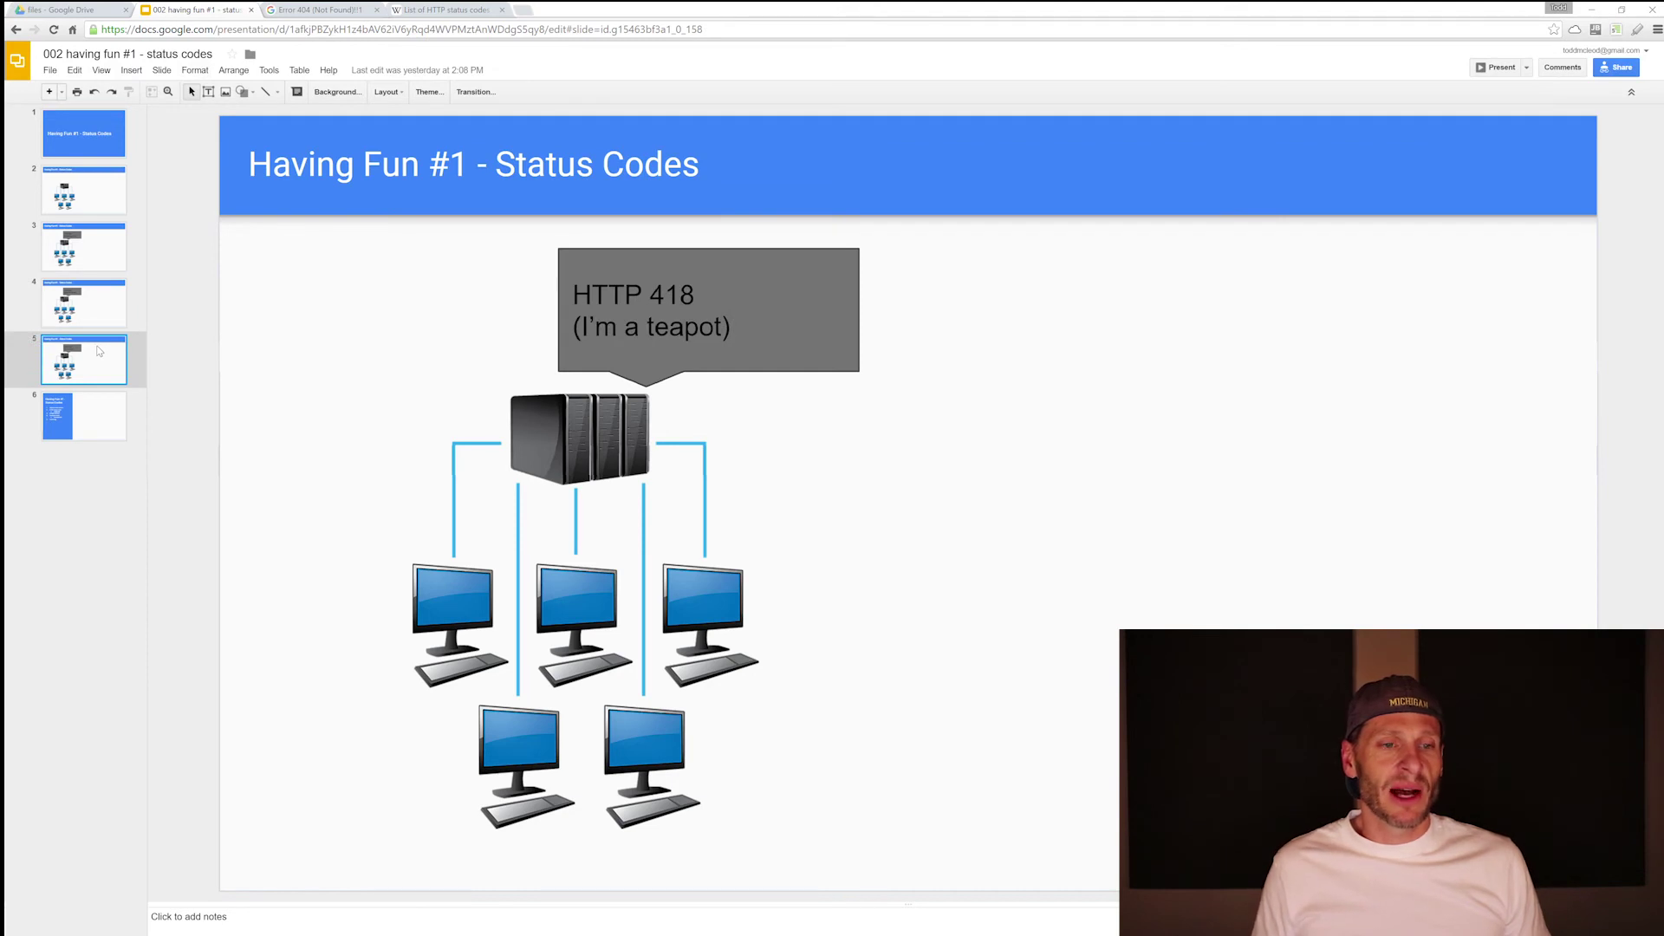
key("Down")
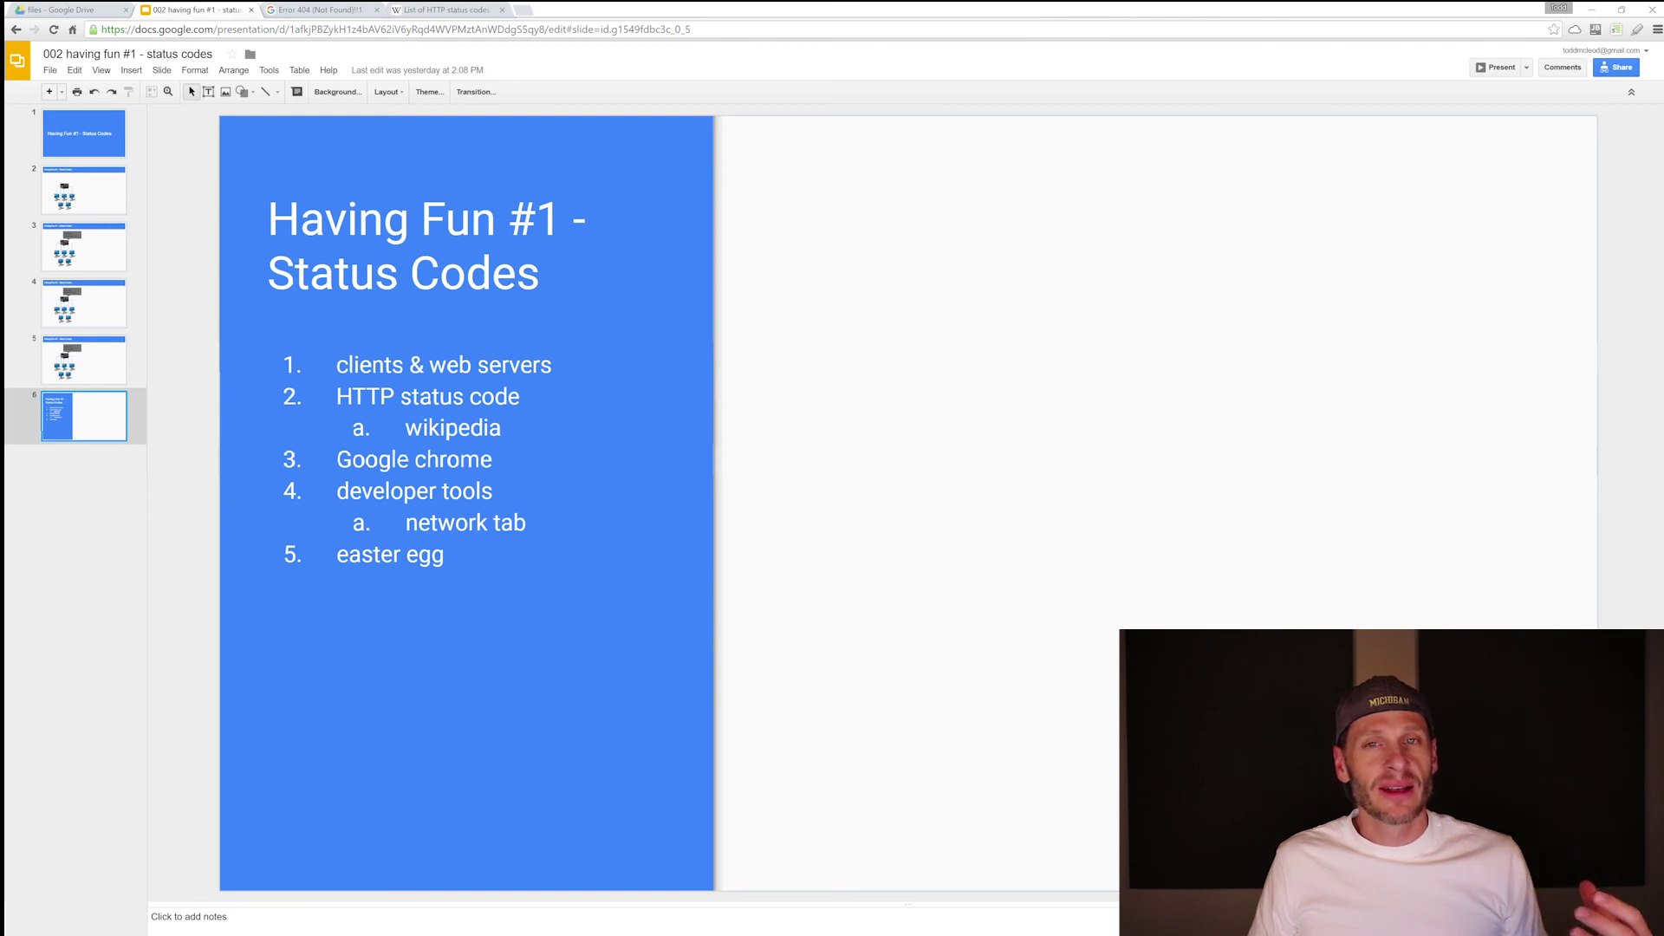
left_click(442, 9)
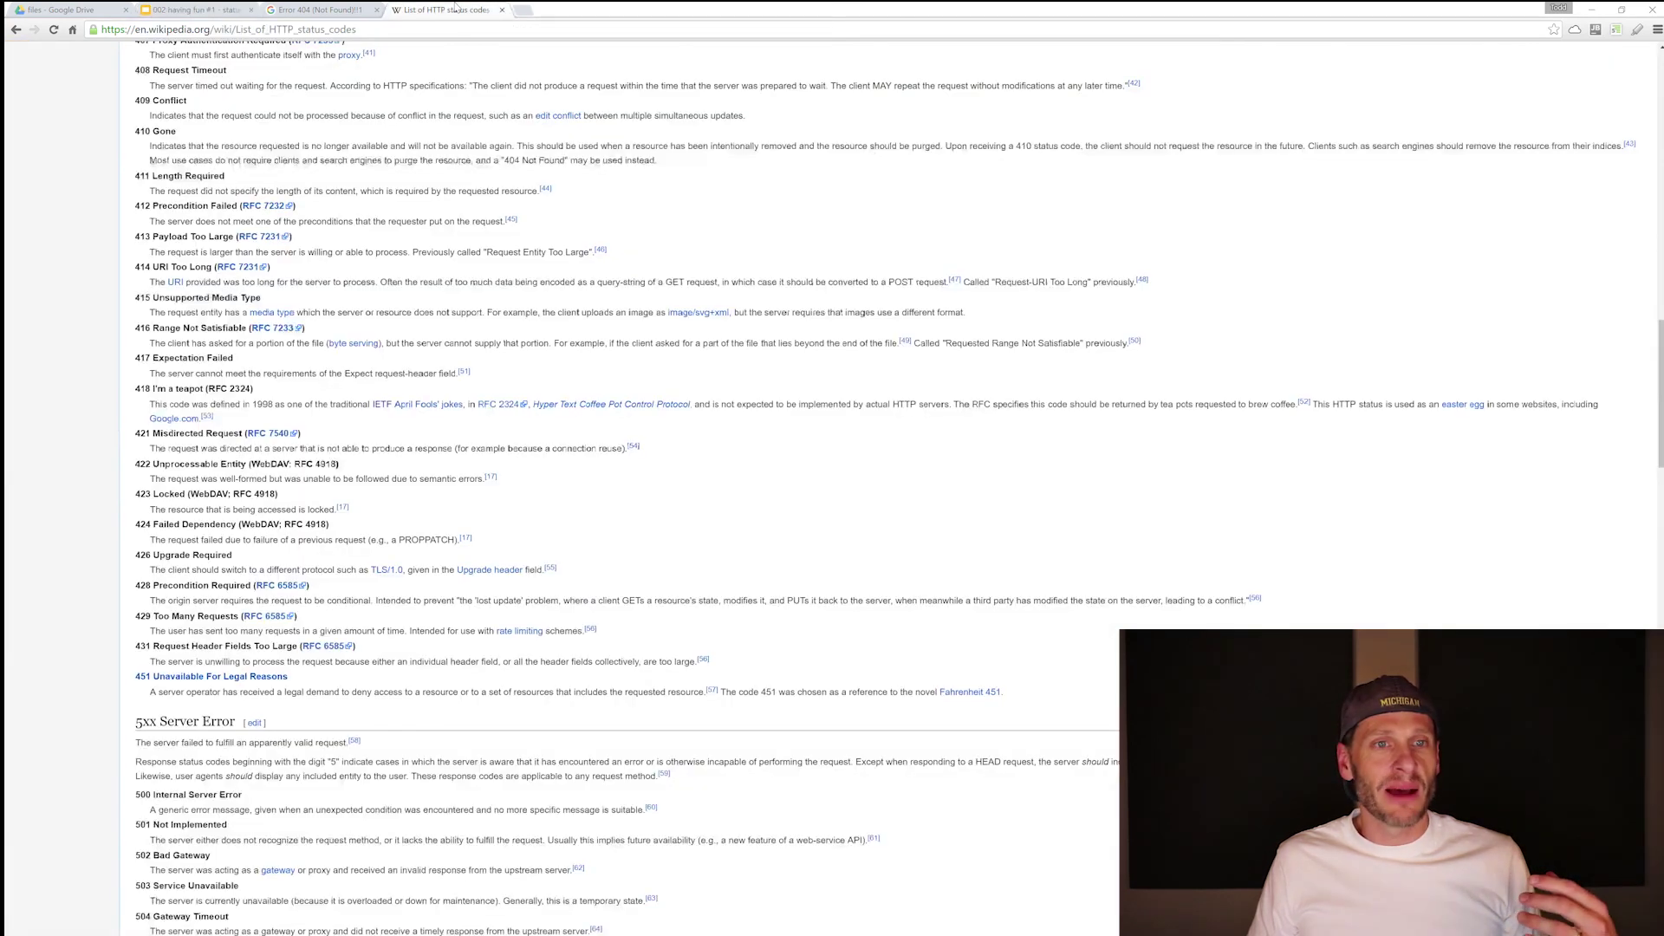
left_click(326, 9)
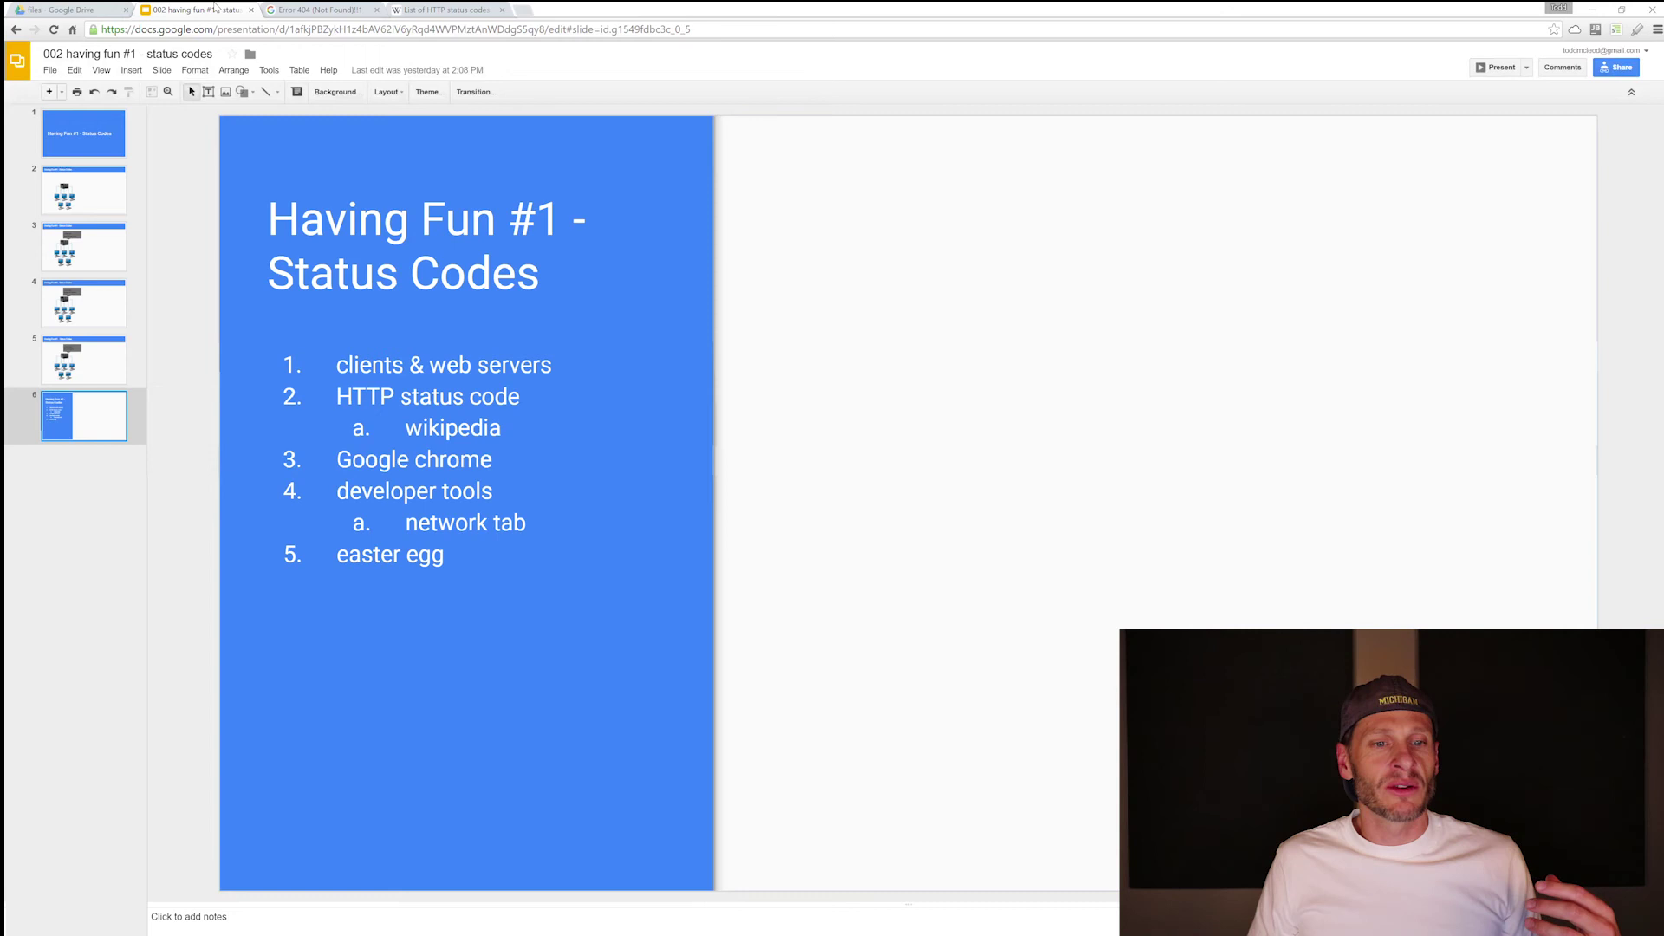
left_click(217, 10)
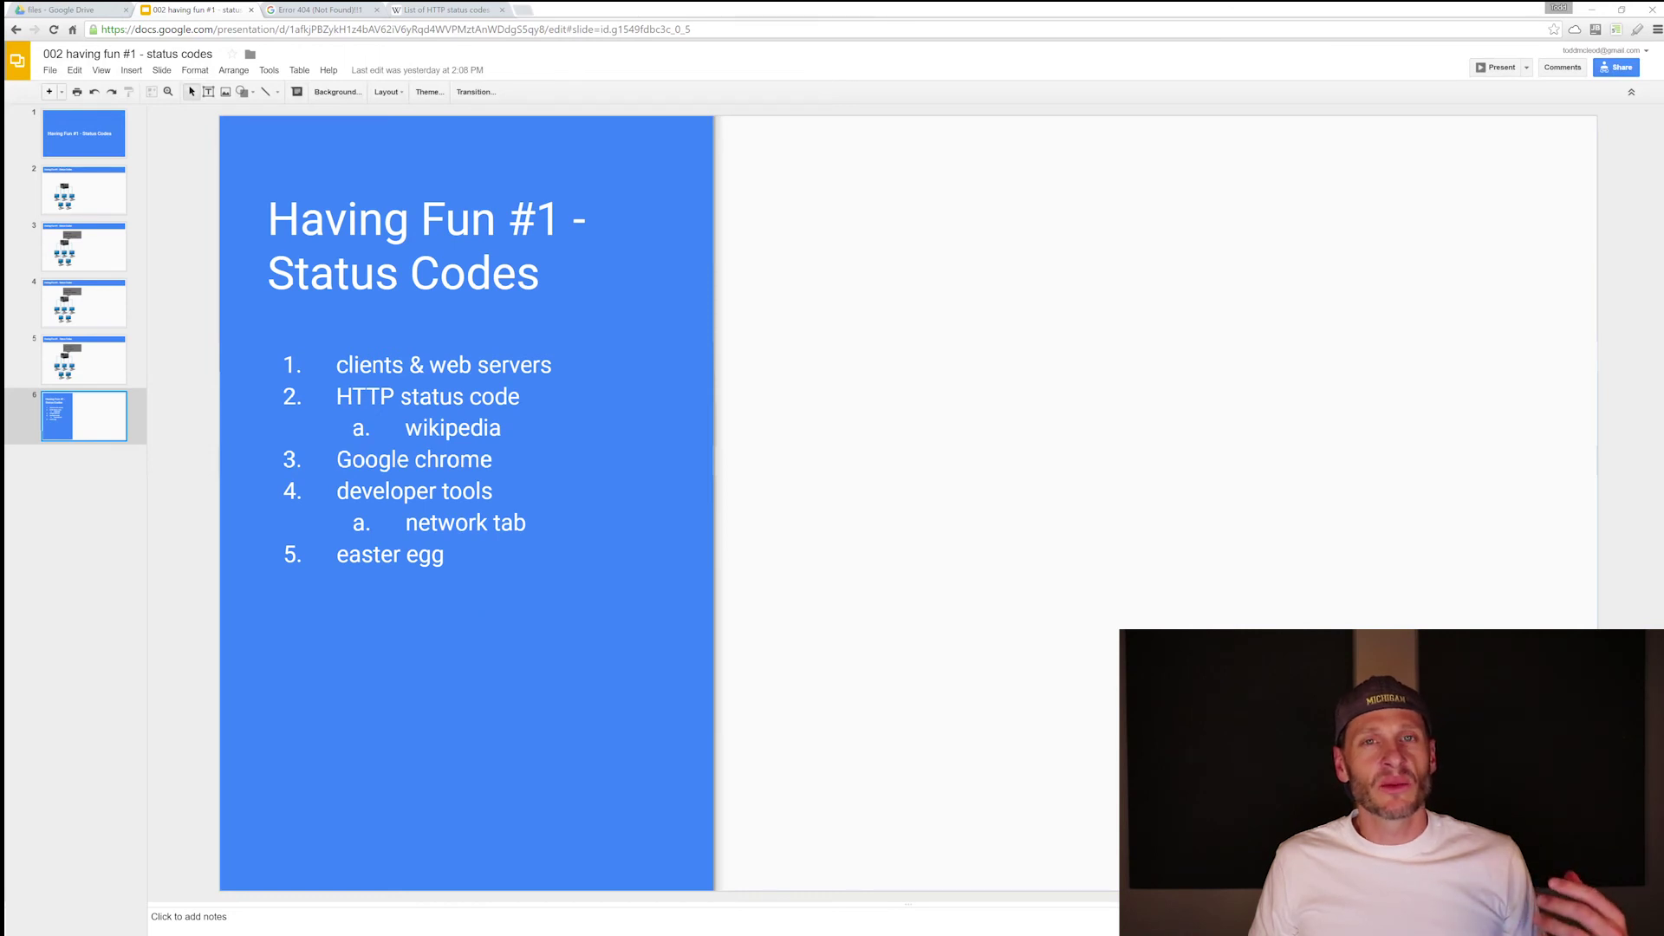